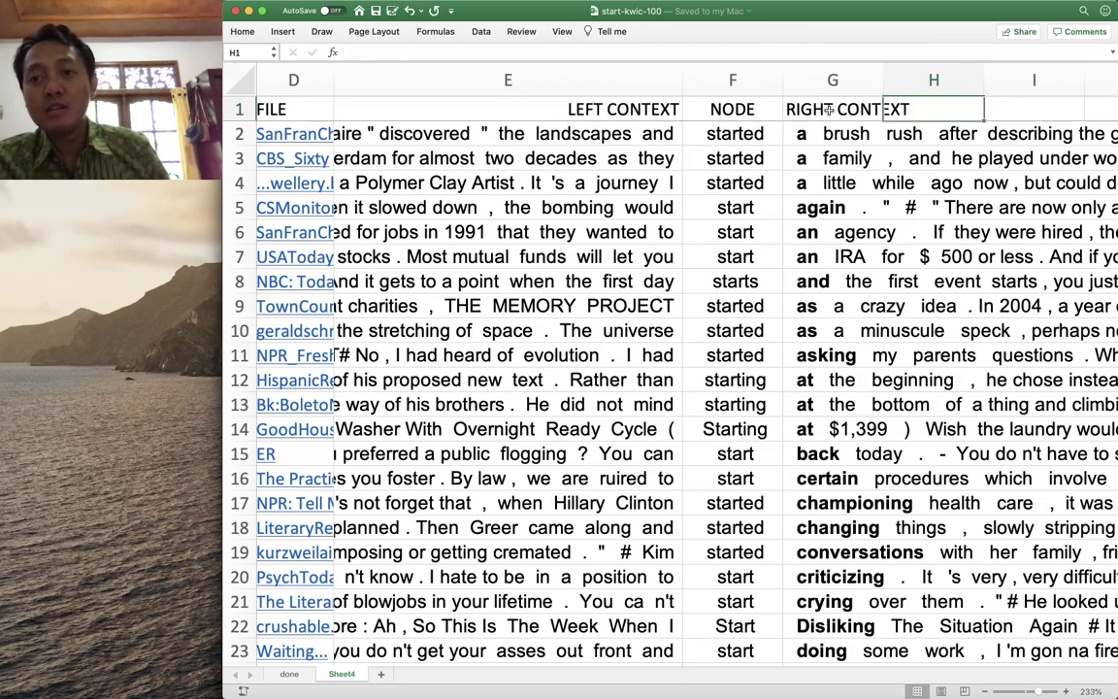
# Add the column header POS_R1 in cell H1, beside the right-context column
pyautogui.write('POS_')
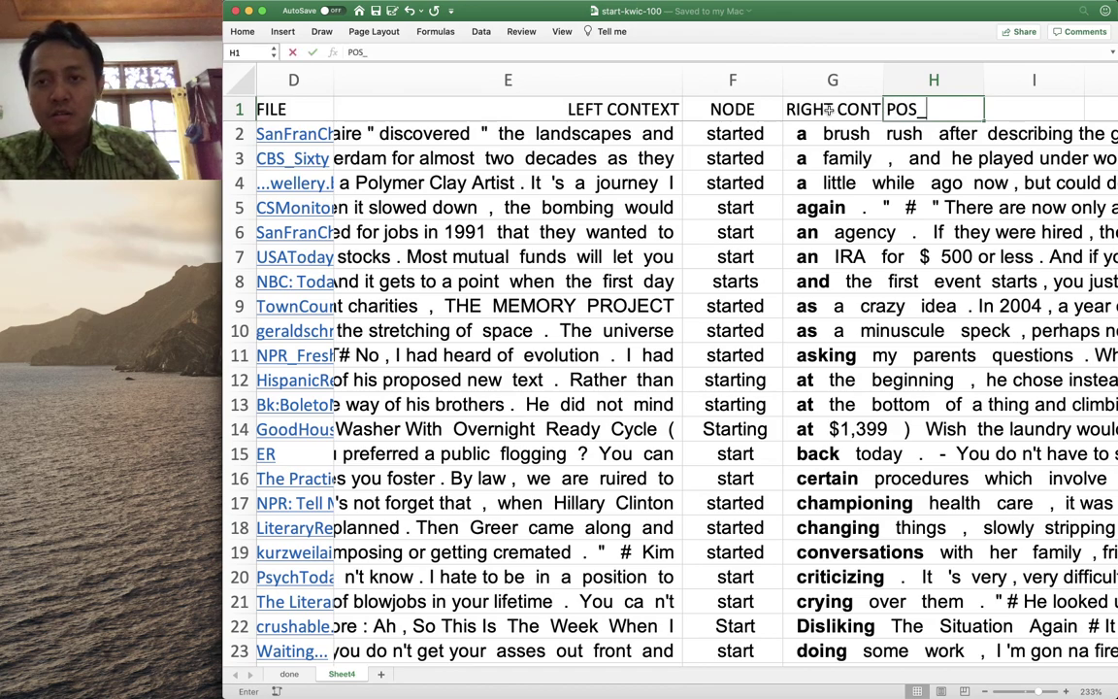
pyautogui.write('R1')
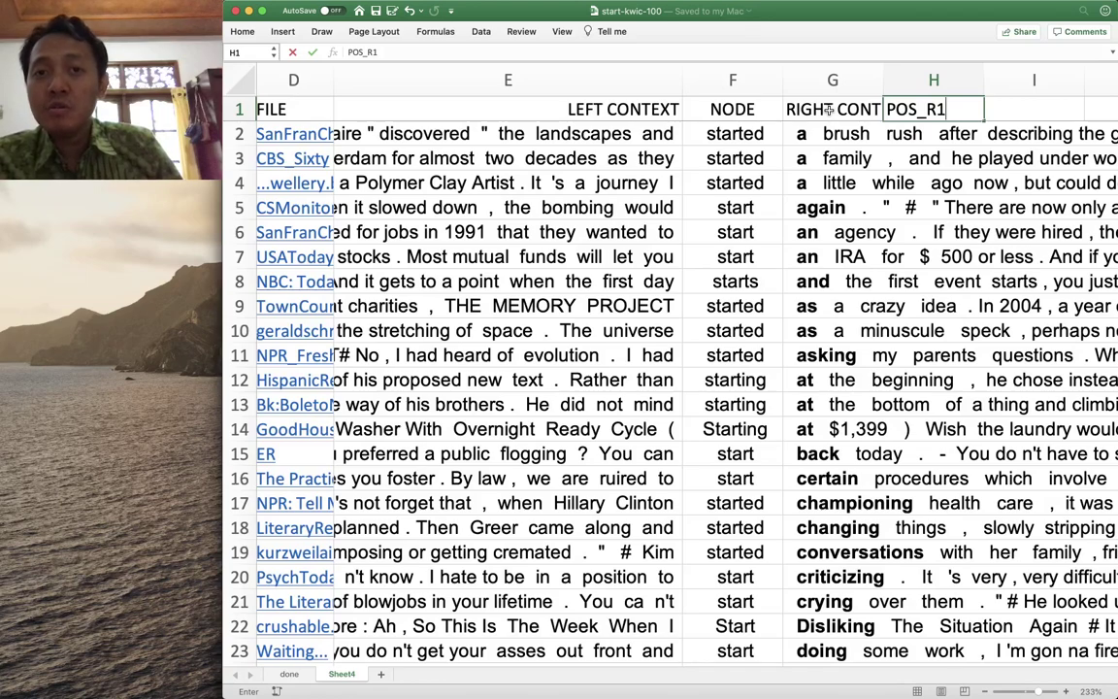
pyautogui.press('Return')
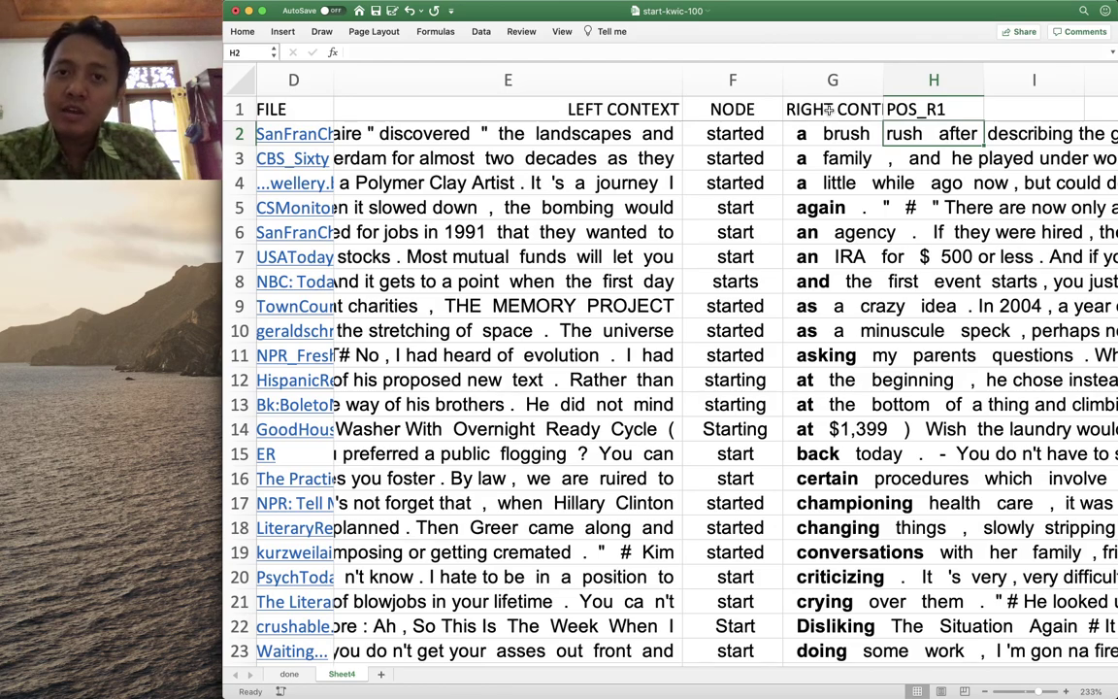
# Switch to the COCA results in Chrome and examine the part-of-speech colouring of the words following the node across the concordance lines
pyautogui.press('super+Tab')
pyautogui.press('super+Tab')
pyautogui.press('super+Tab')
pyautogui.press('super+Tab')
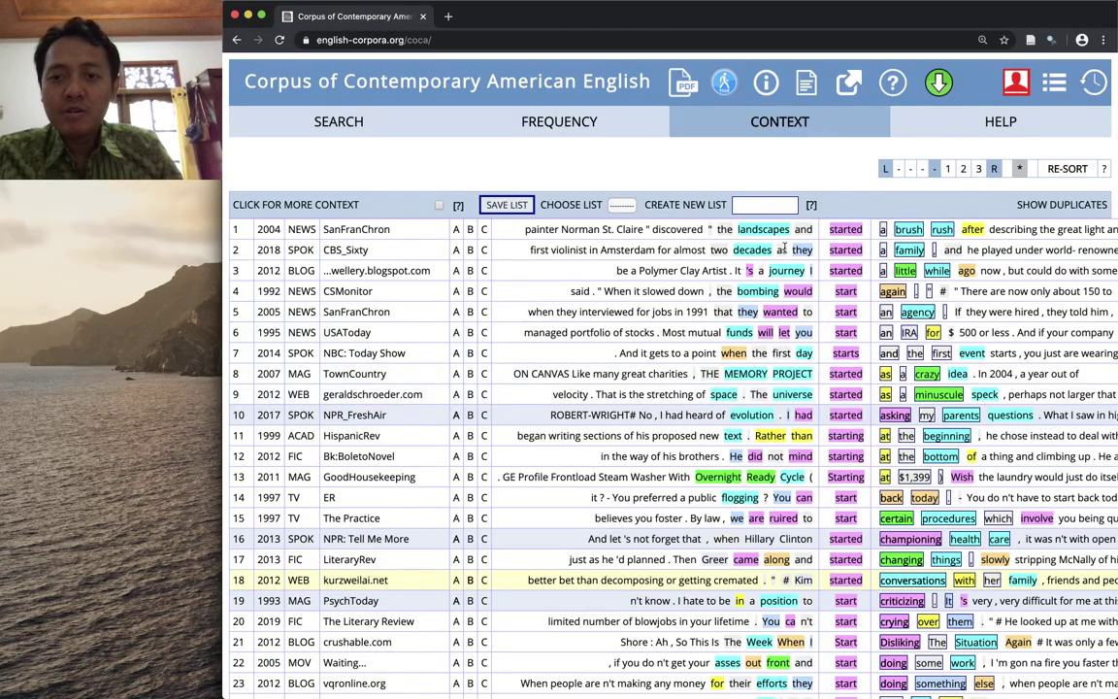
pyautogui.scroll(-3, 786, 247)
pyautogui.scroll(-15, 786, 248)
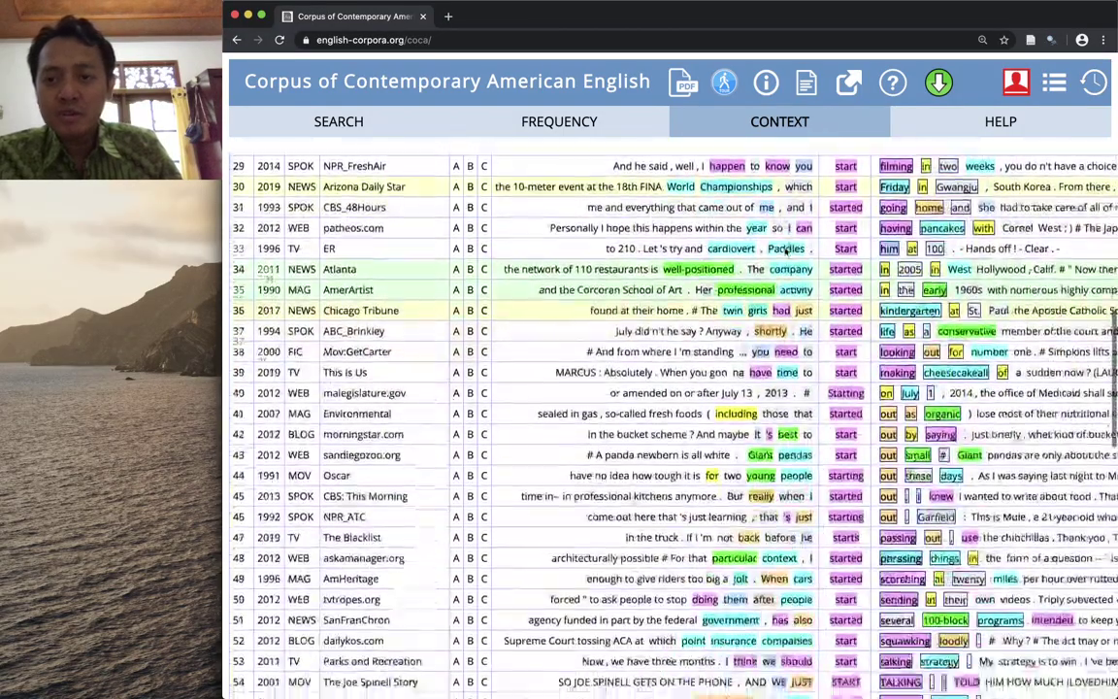
pyautogui.scroll(-9, 786, 248)
pyautogui.scroll(20, 786, 248)
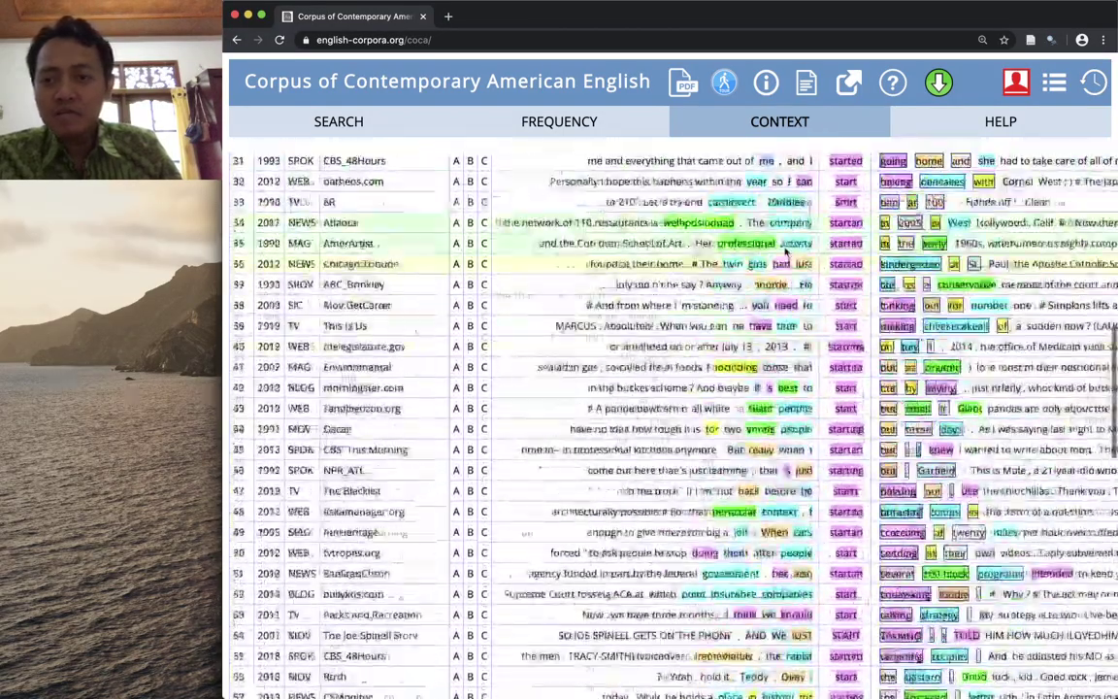
pyautogui.scroll(-1, 782, 248)
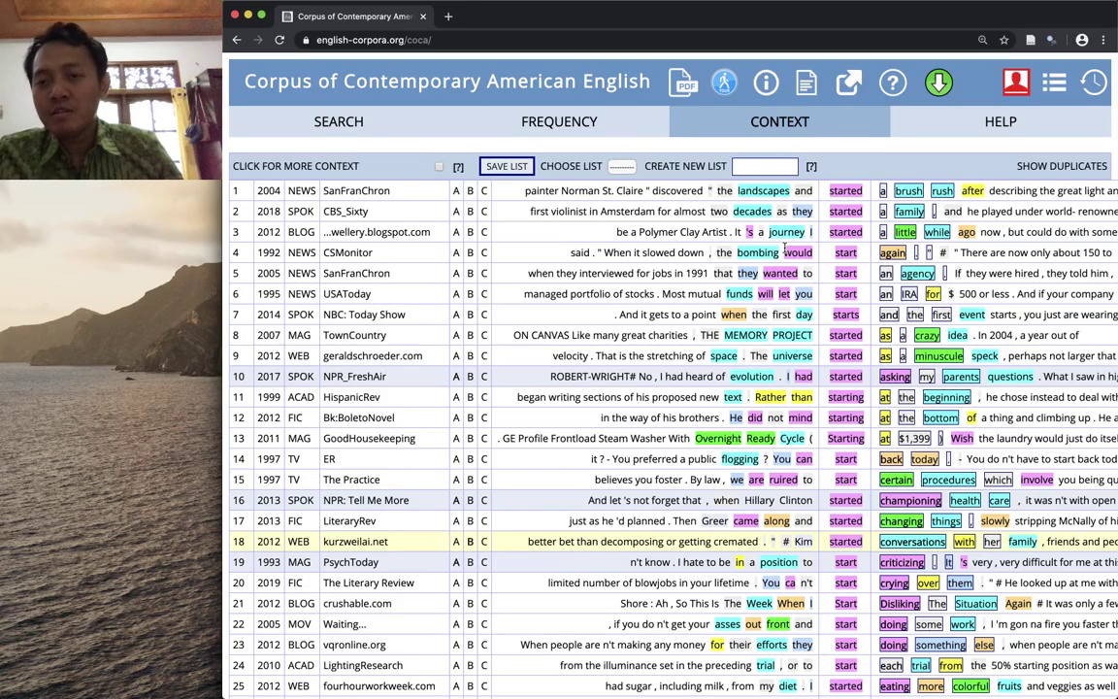
pyautogui.scroll(-5, 914, 314)
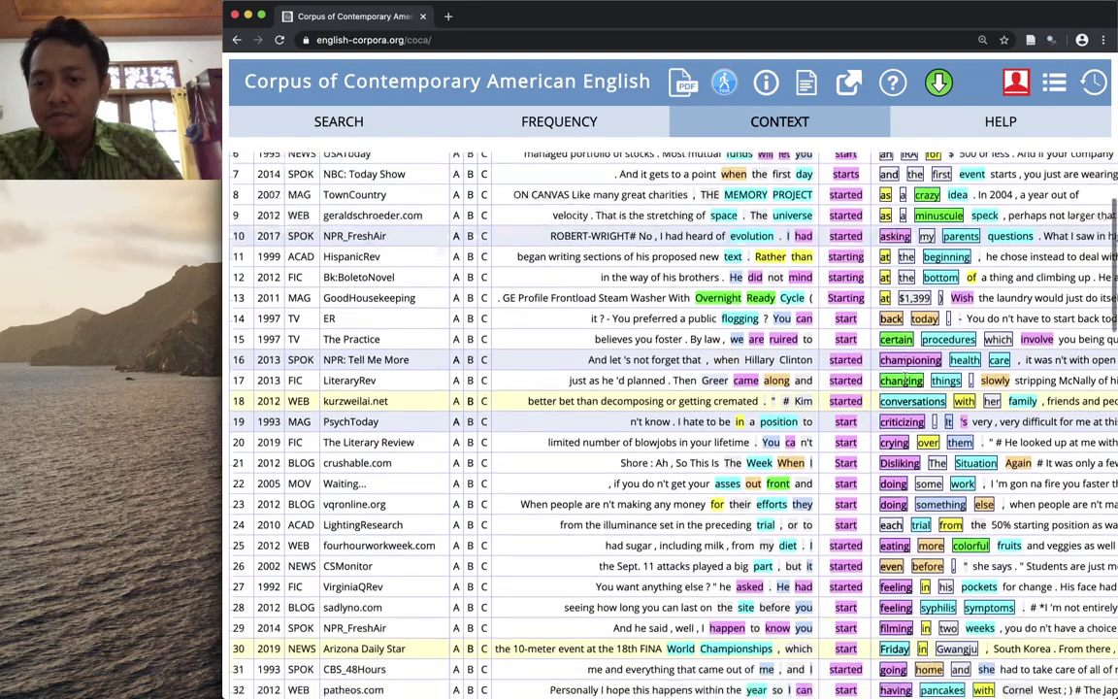
pyautogui.scroll(5, 906, 375)
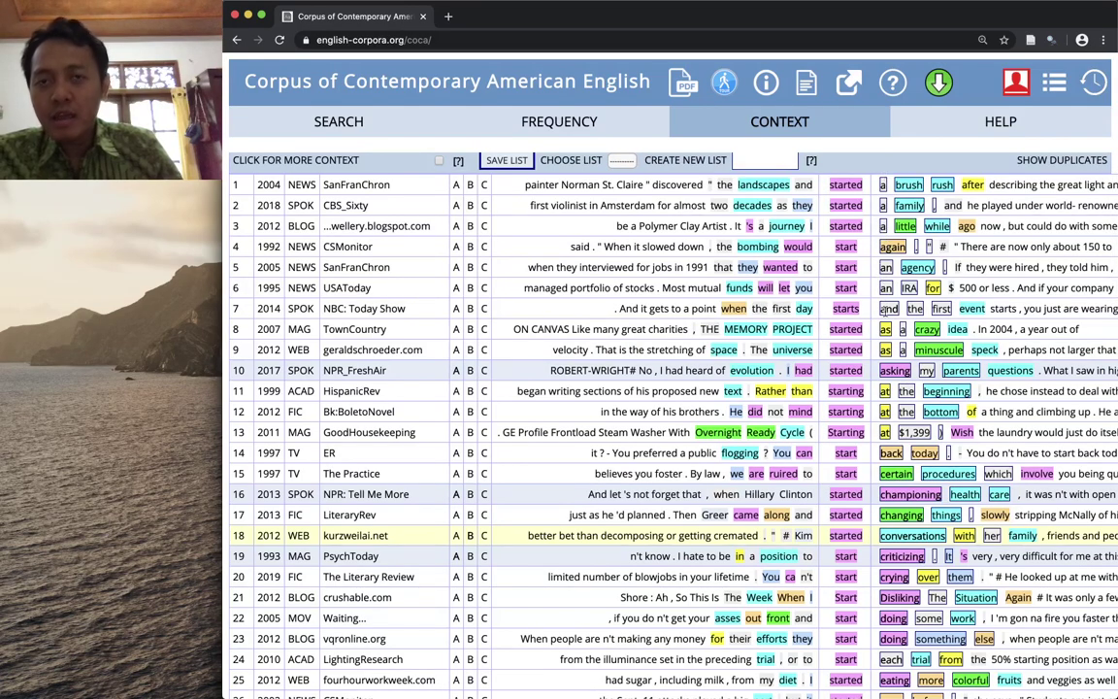
pyautogui.scroll(-5, 886, 288)
pyautogui.scroll(-5, 883, 316)
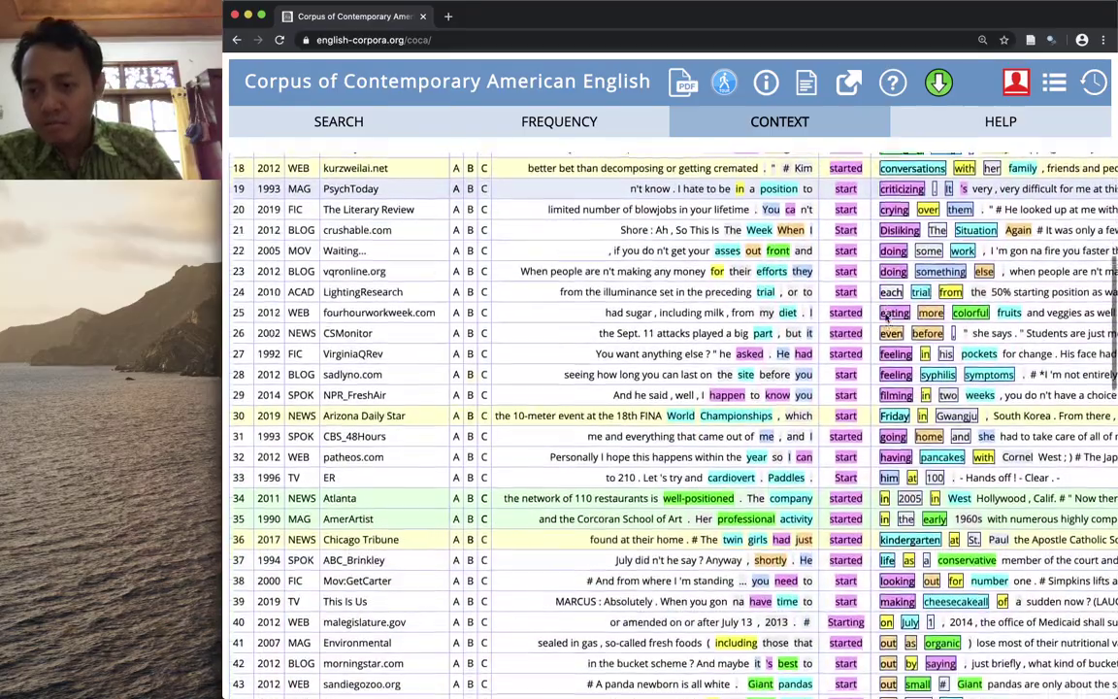
pyautogui.scroll(-10, 893, 275)
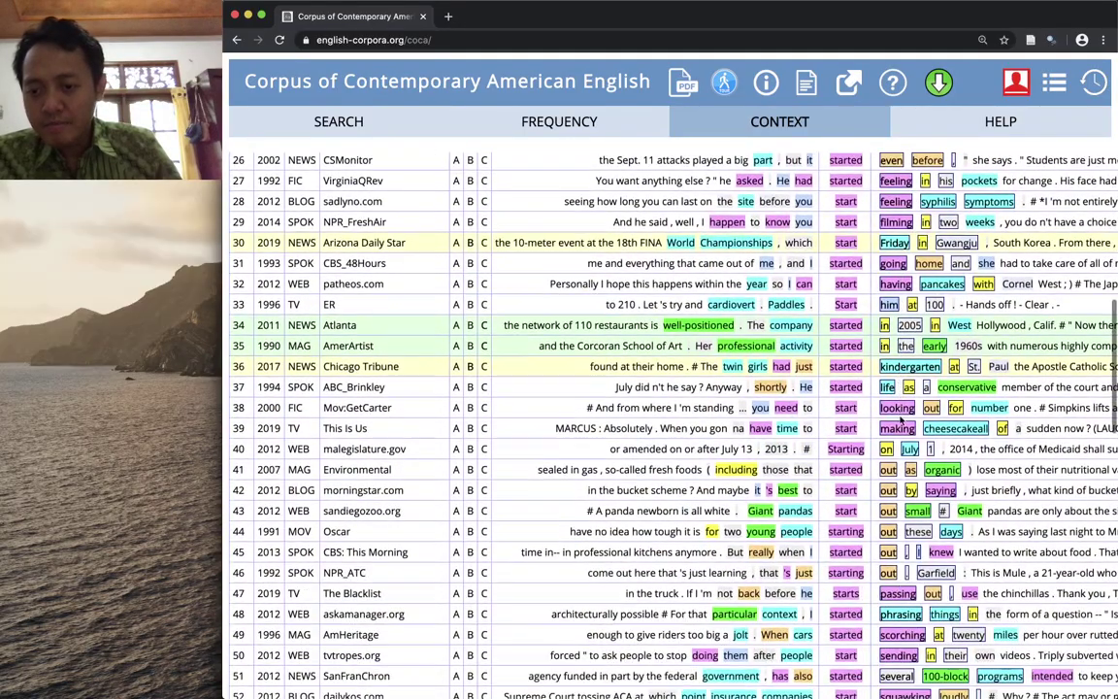
pyautogui.scroll(-8, 899, 412)
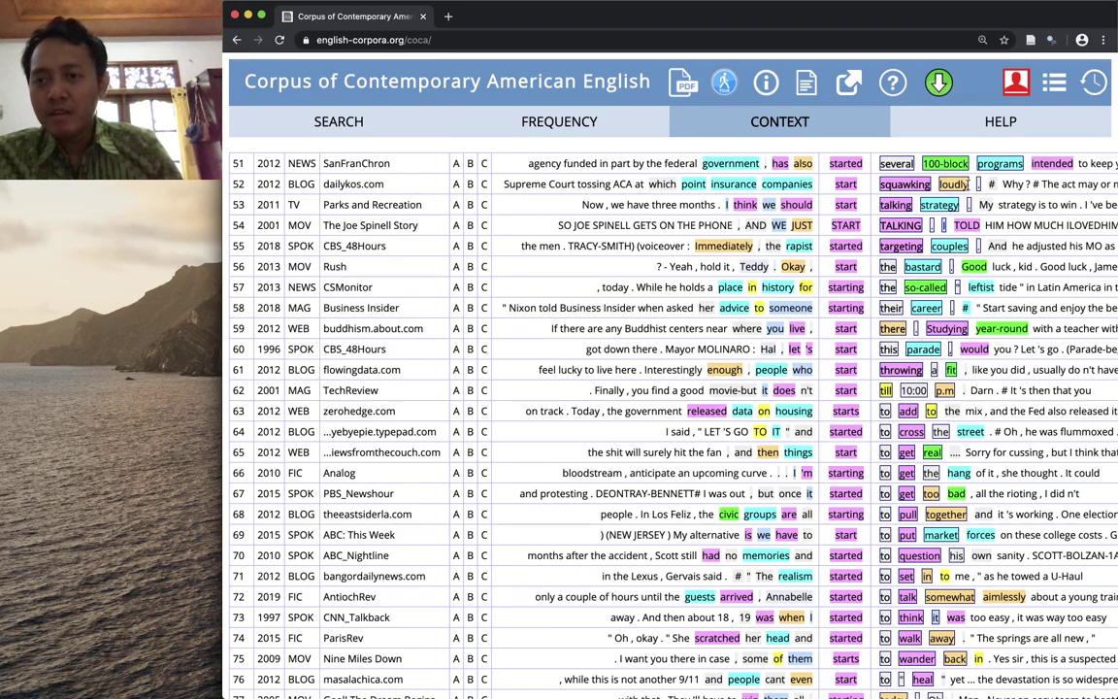
# Consult the help page's part-of-speech colour legend, comparing it with the concordance lines, and return to the first results
pyautogui.click(994, 127)
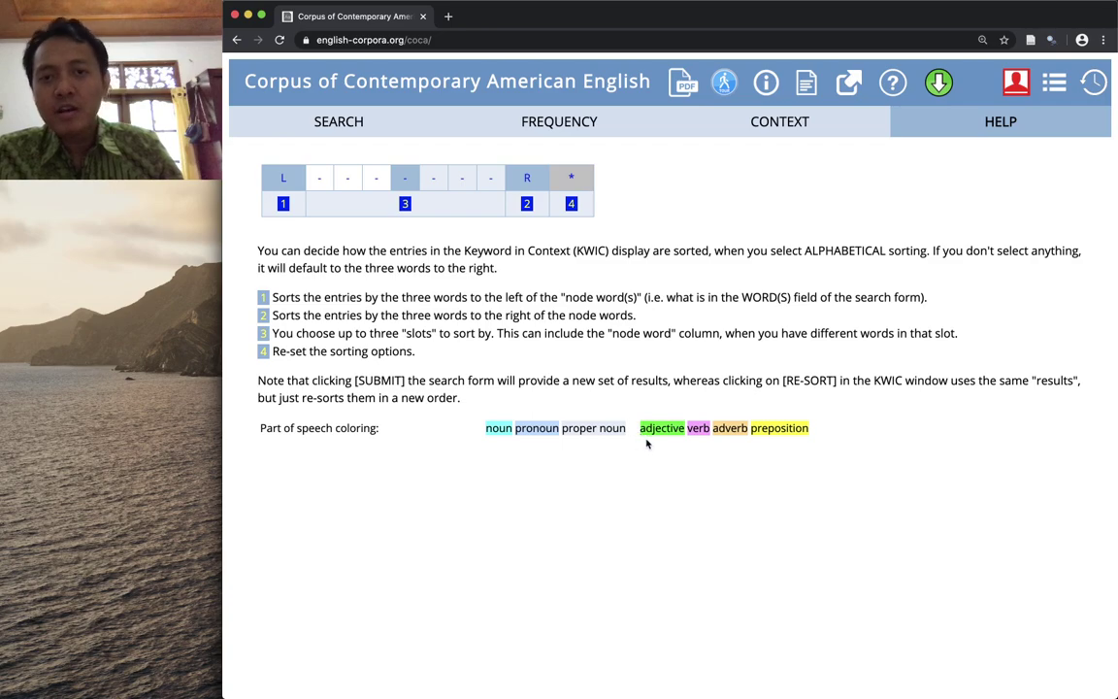
pyautogui.click(773, 121)
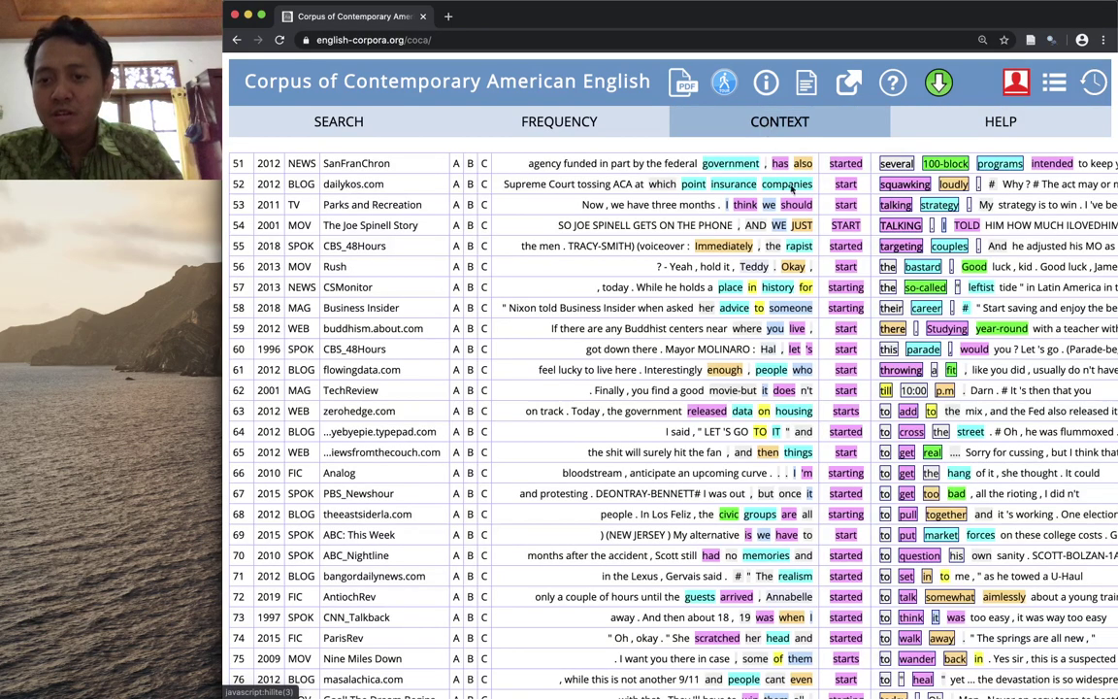
pyautogui.click(969, 123)
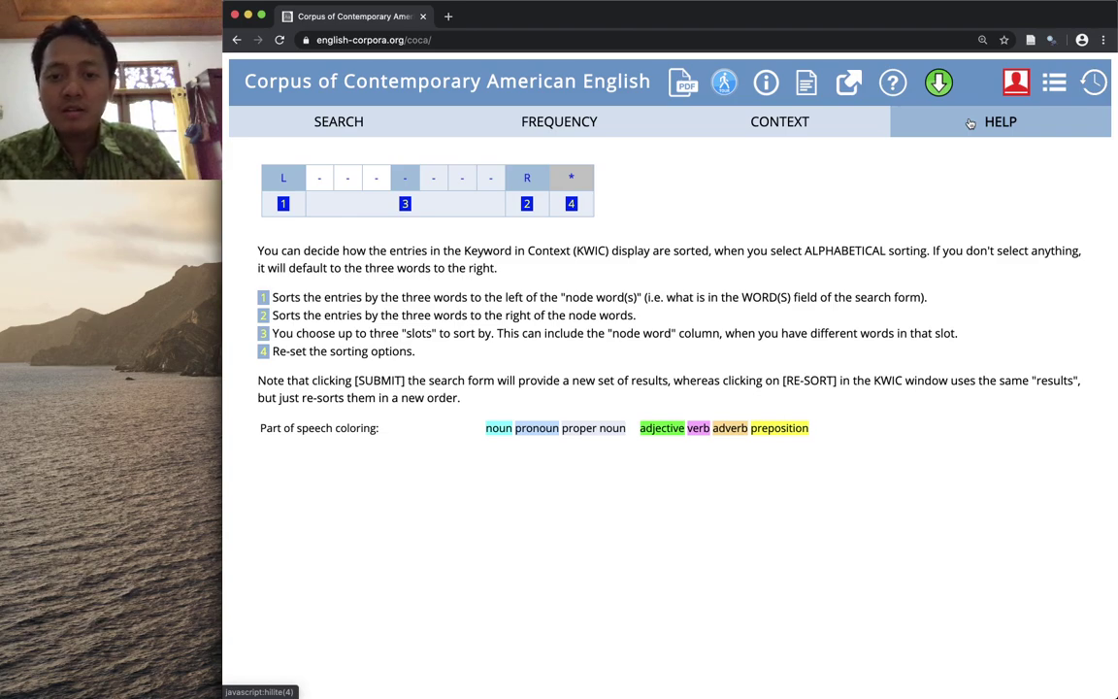
pyautogui.click(804, 130)
pyautogui.scroll(10, 811, 344)
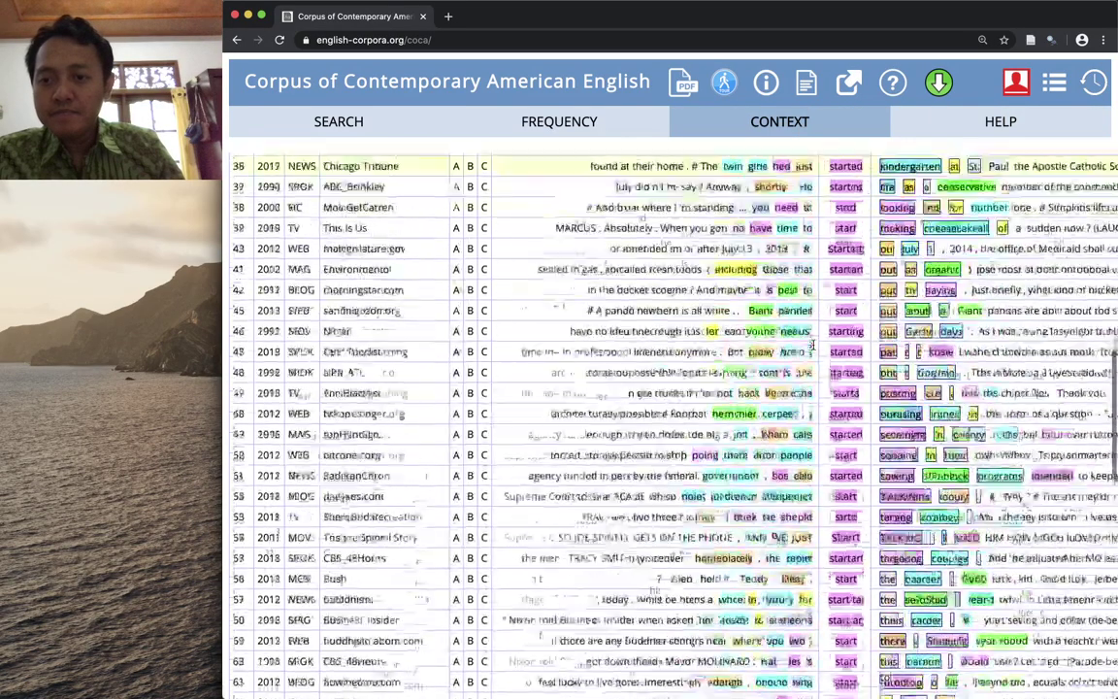
pyautogui.scroll(3, 813, 345)
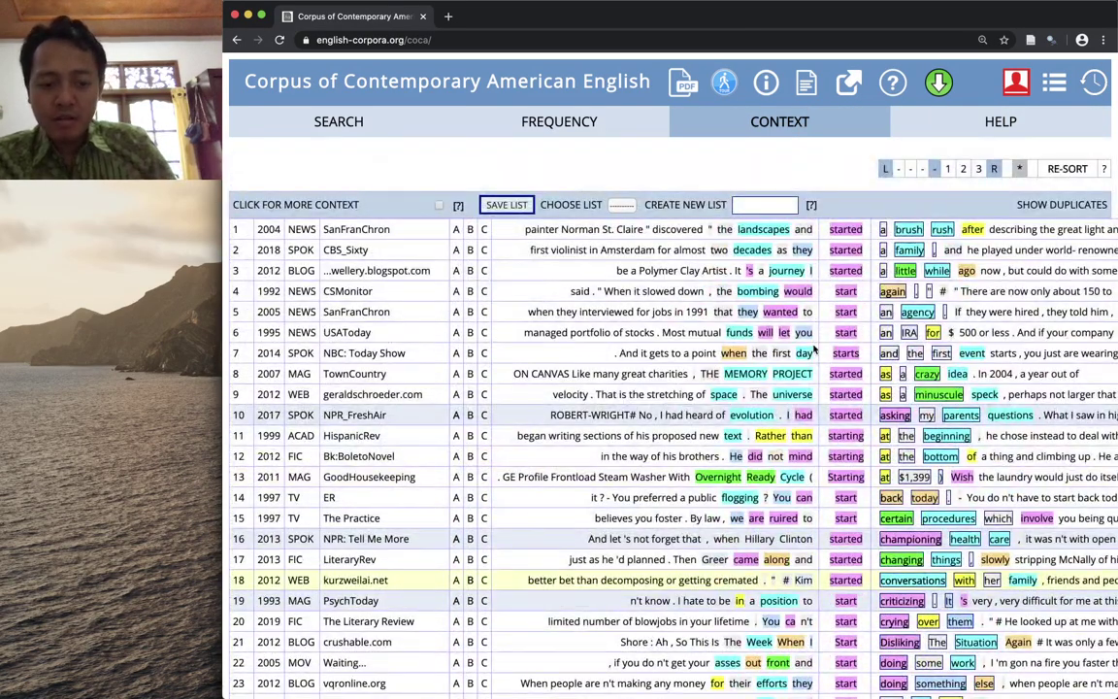
# Switch to the start-kwic-100 workbook in Excel and label the first three concordance lines, H2 to H4, as determiner
pyautogui.press('super+Tab')
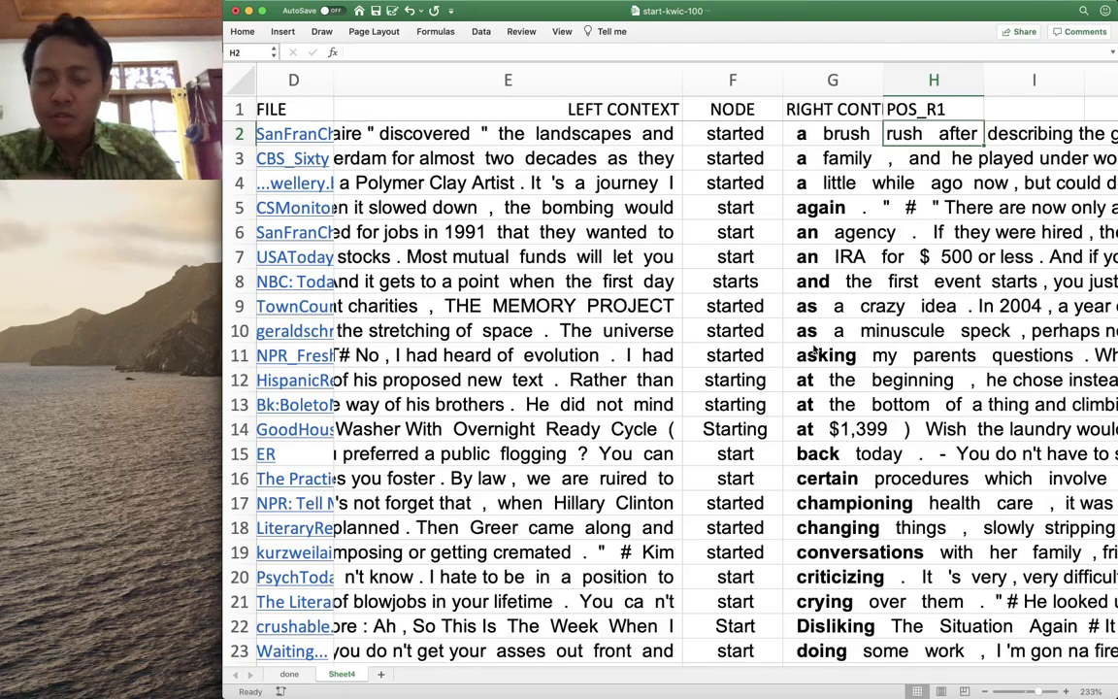
pyautogui.write('determiner')
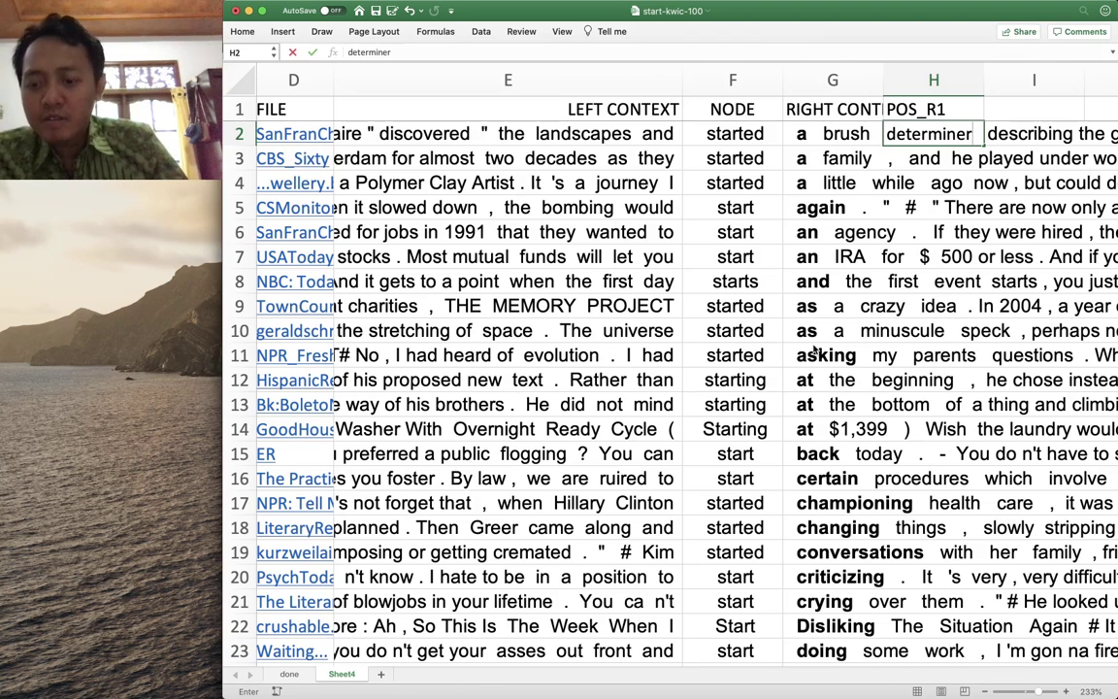
pyautogui.press('Return')
pyautogui.write('determiner')
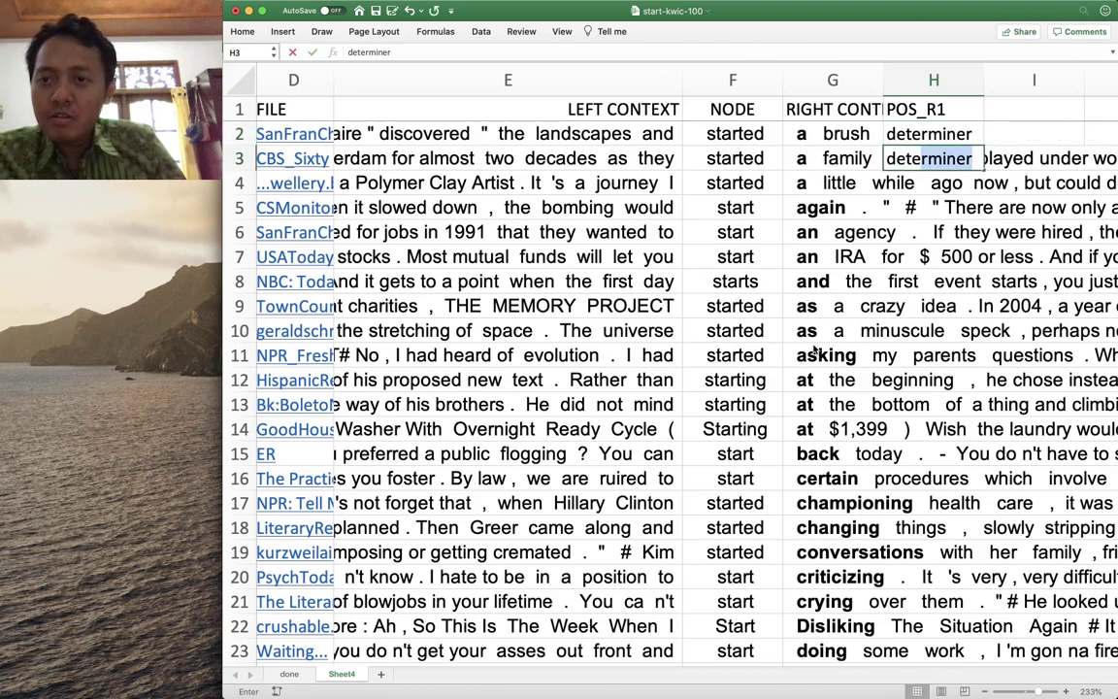
pyautogui.press('Return')
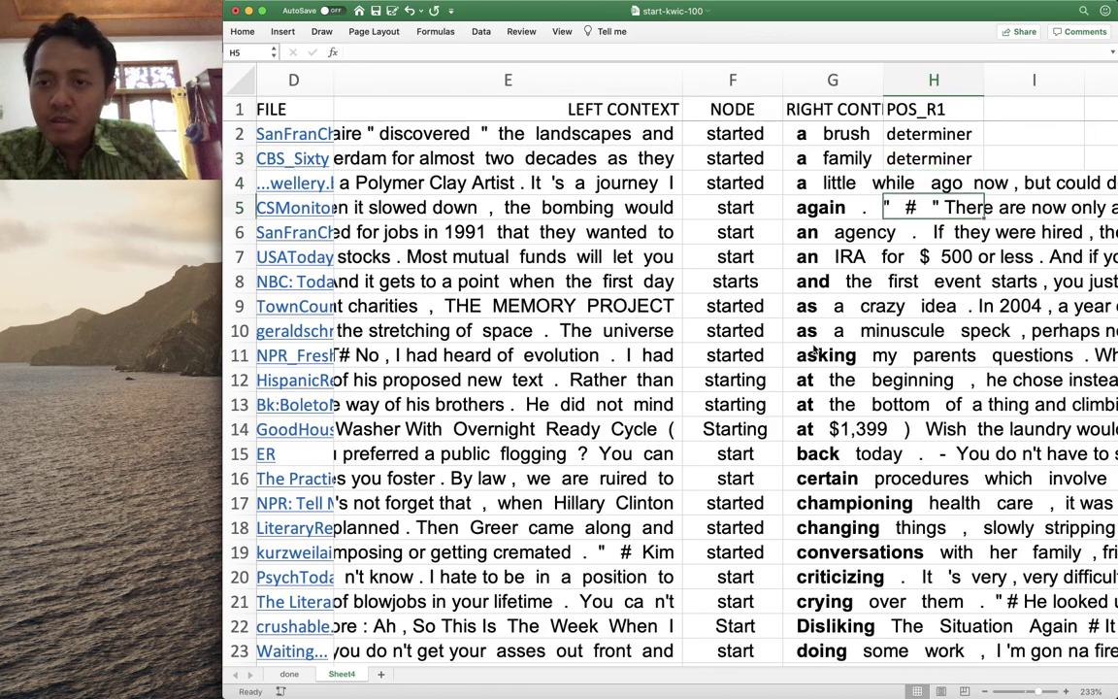
pyautogui.write('determiner')
pyautogui.press('Return')
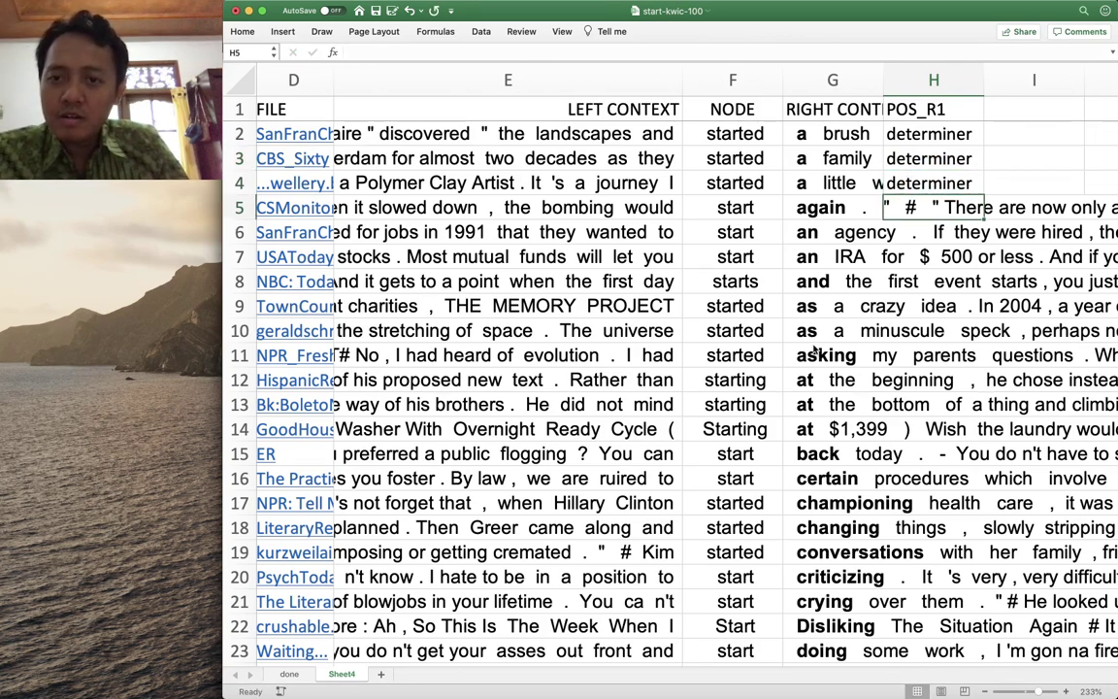
# Check the colour legend in COCA for "again", return to Excel, and enter adverb in H5 and determiner in H6
pyautogui.press('super+Tab')
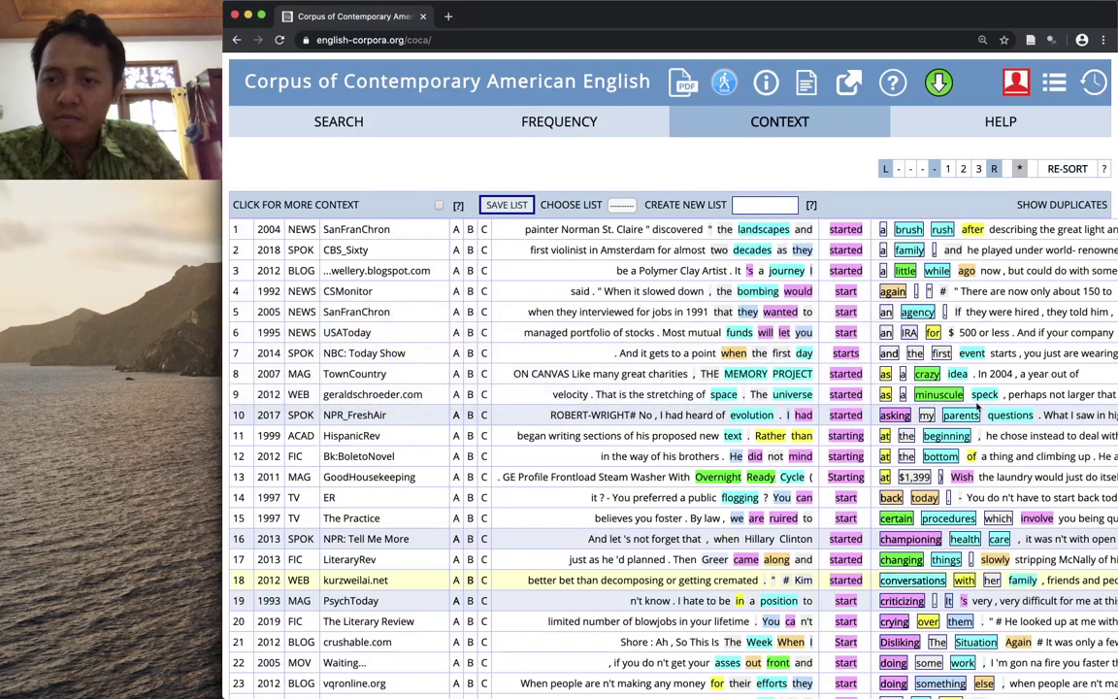
pyautogui.click(954, 133)
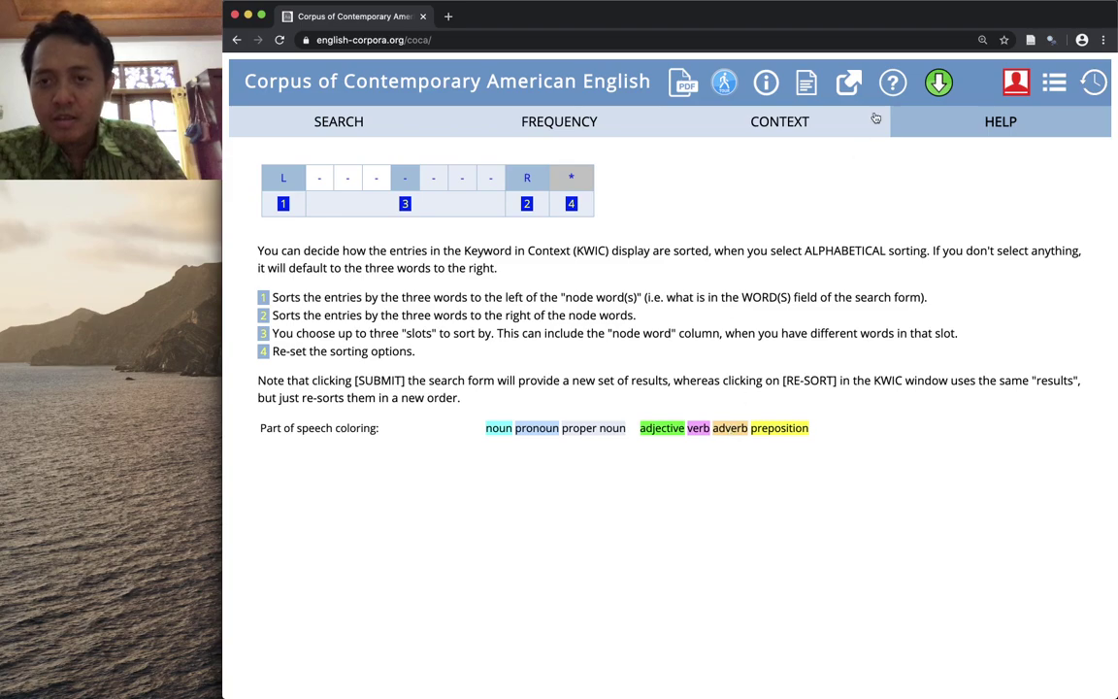
pyautogui.click(796, 121)
pyautogui.press('super+Tab')
pyautogui.write('adverb')
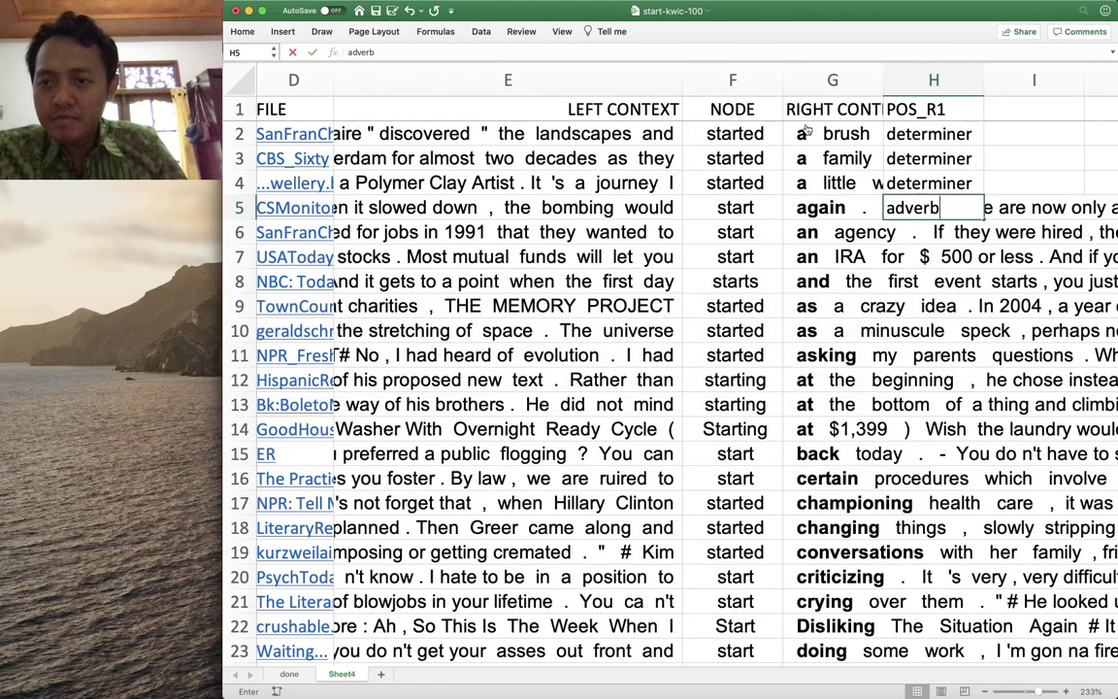
pyautogui.press('Return')
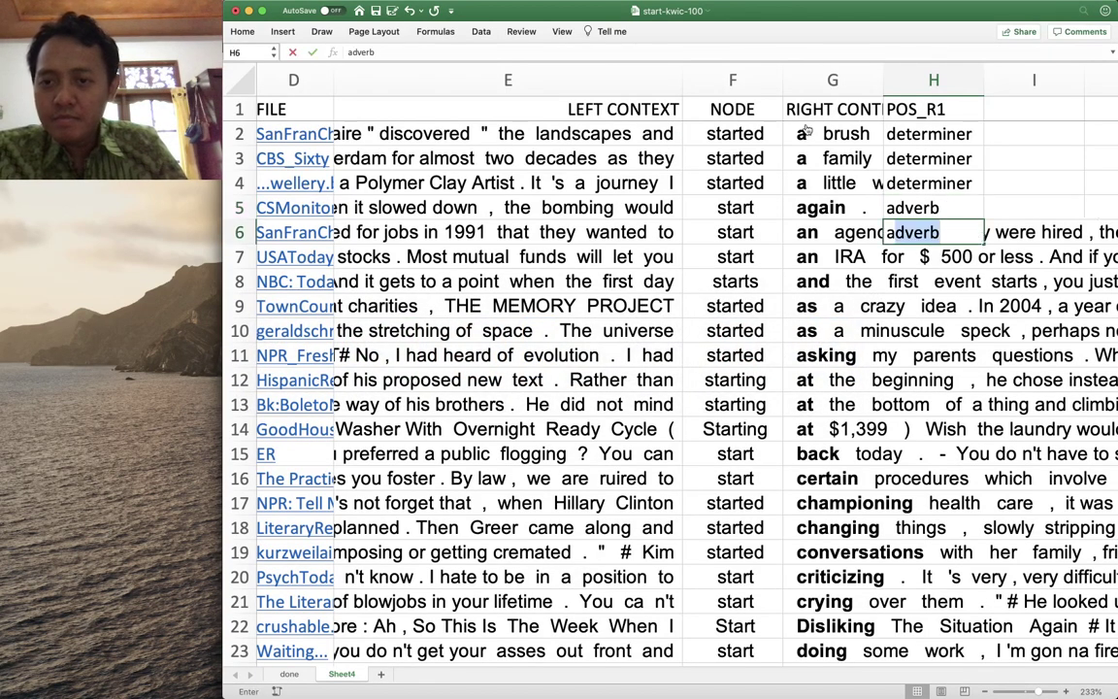
pyautogui.write('determiner')
pyautogui.press('Return')
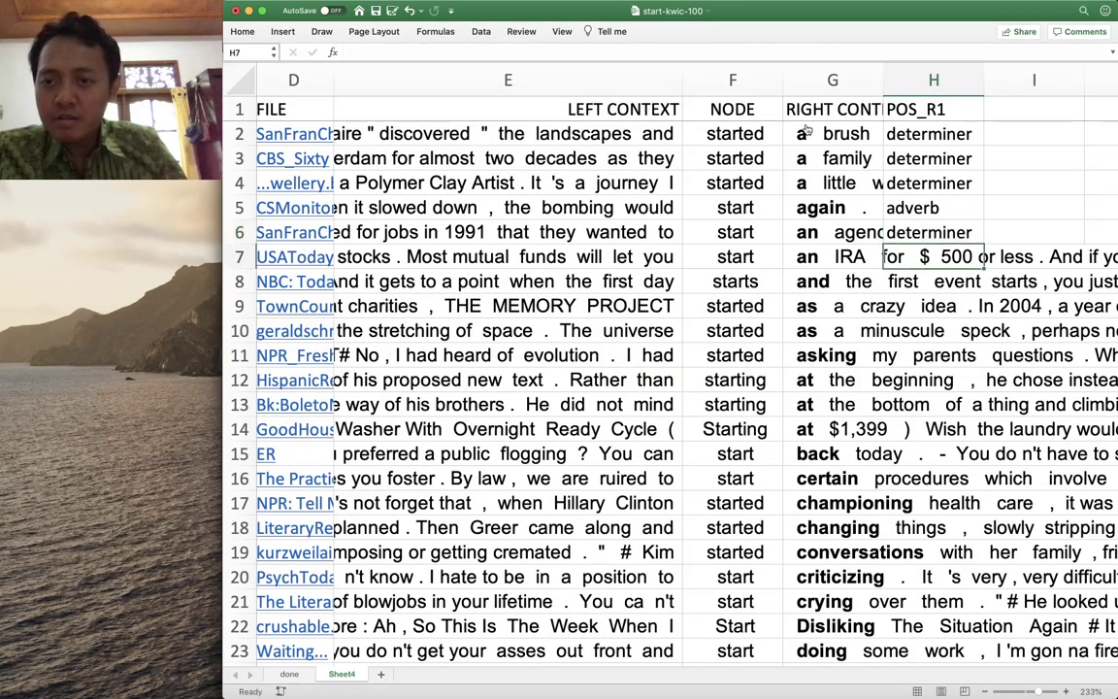
# Label the last concordance line on Sheet4, in H101, as punctuation
pyautogui.scroll(-18, 806, 130)
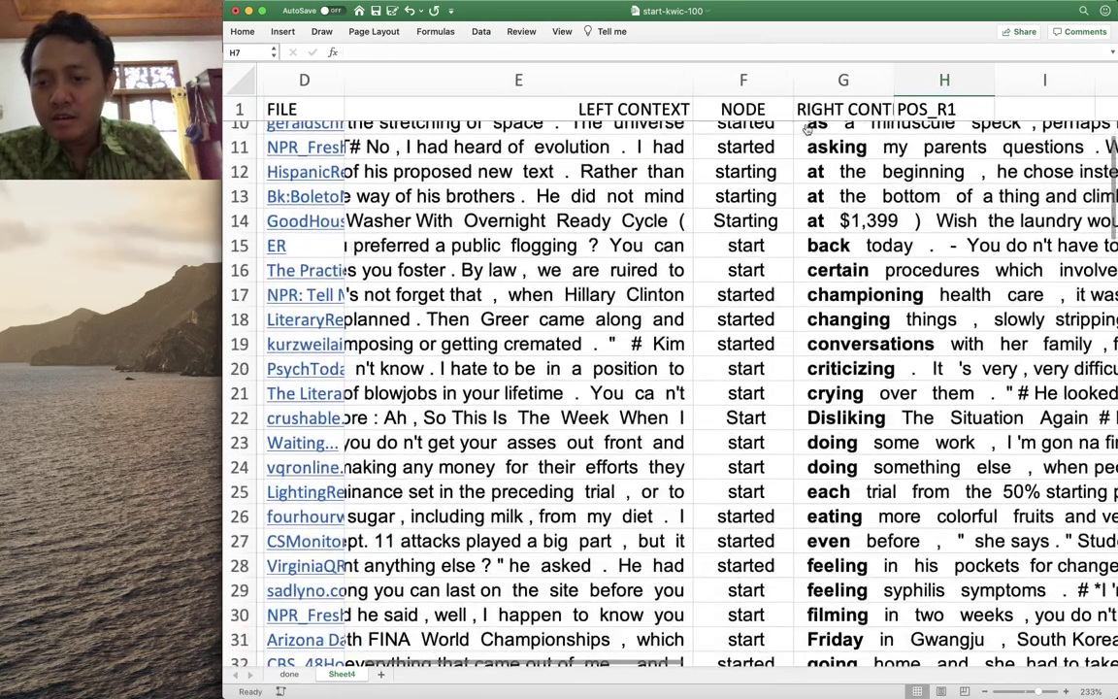
pyautogui.scroll(-10, 808, 127)
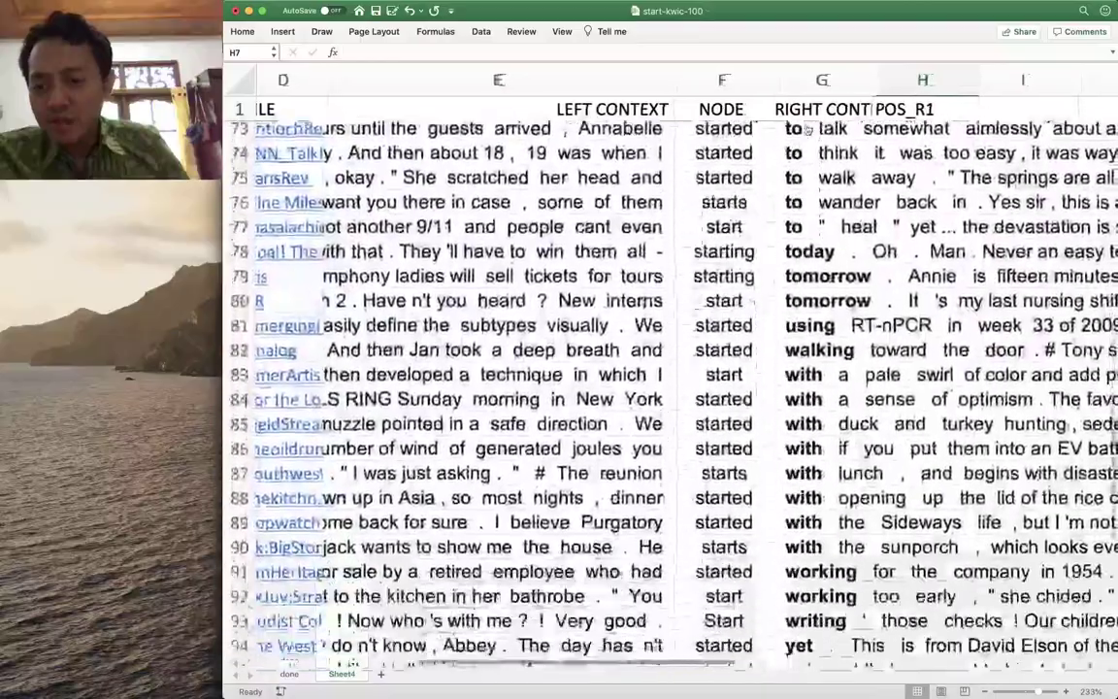
pyautogui.click(878, 463)
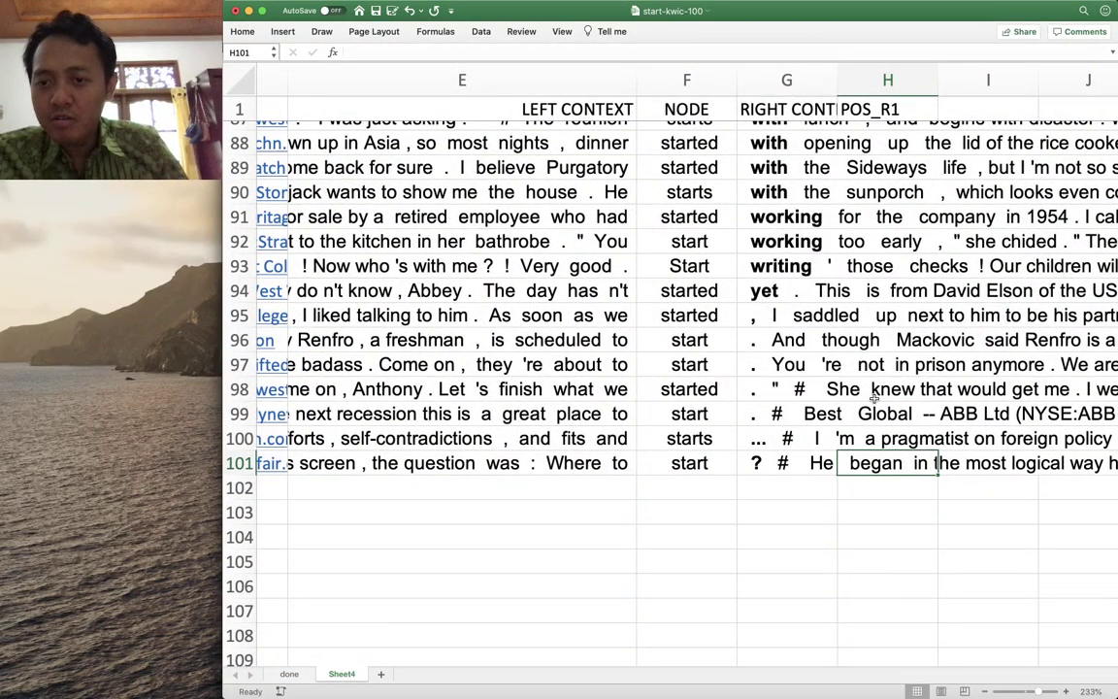
pyautogui.scroll(20, 872, 276)
pyautogui.scroll(8, 874, 404)
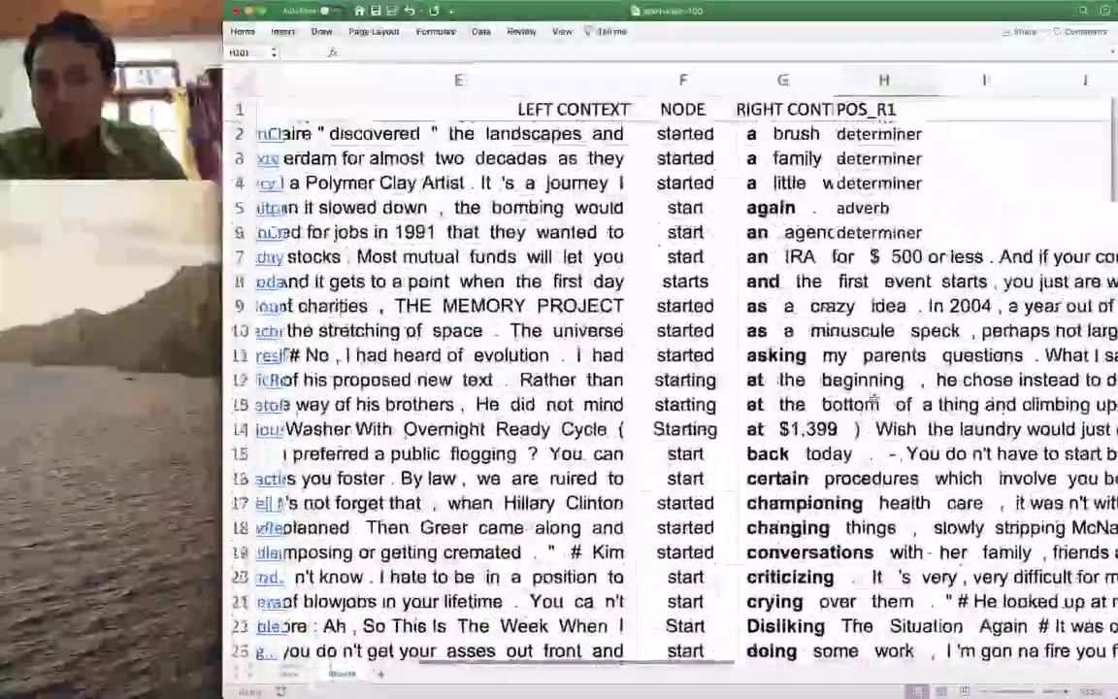
pyautogui.scroll(-2, 874, 403)
pyautogui.scroll(2, 874, 403)
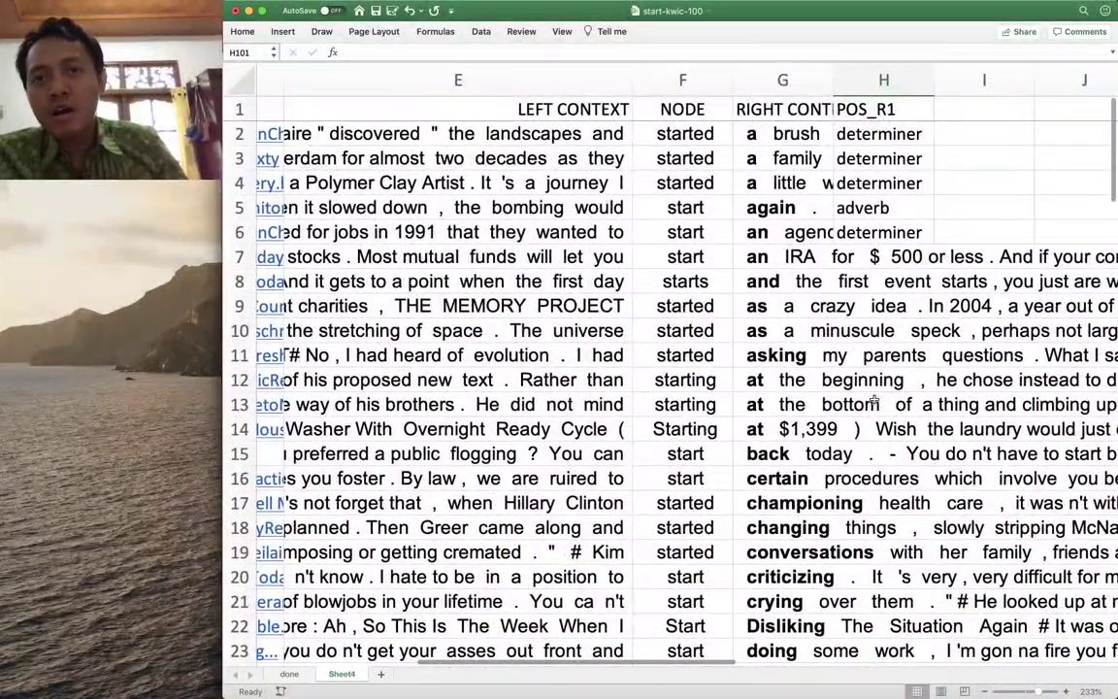
pyautogui.scroll(-20, 874, 402)
pyautogui.scroll(-5, 874, 400)
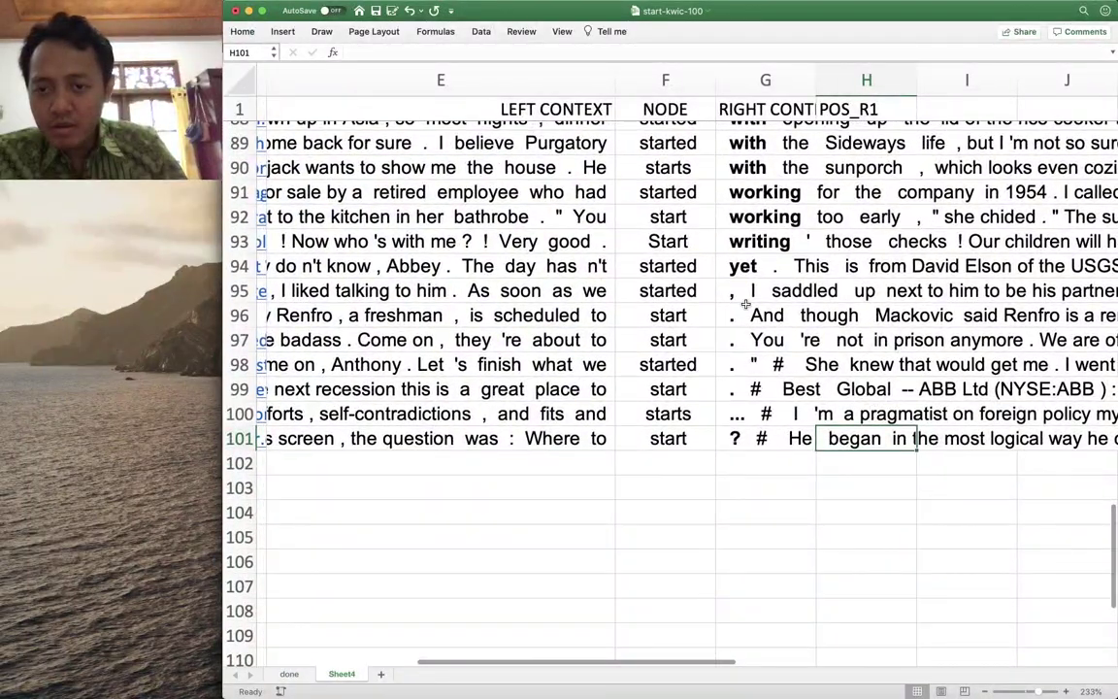
pyautogui.write('pun')
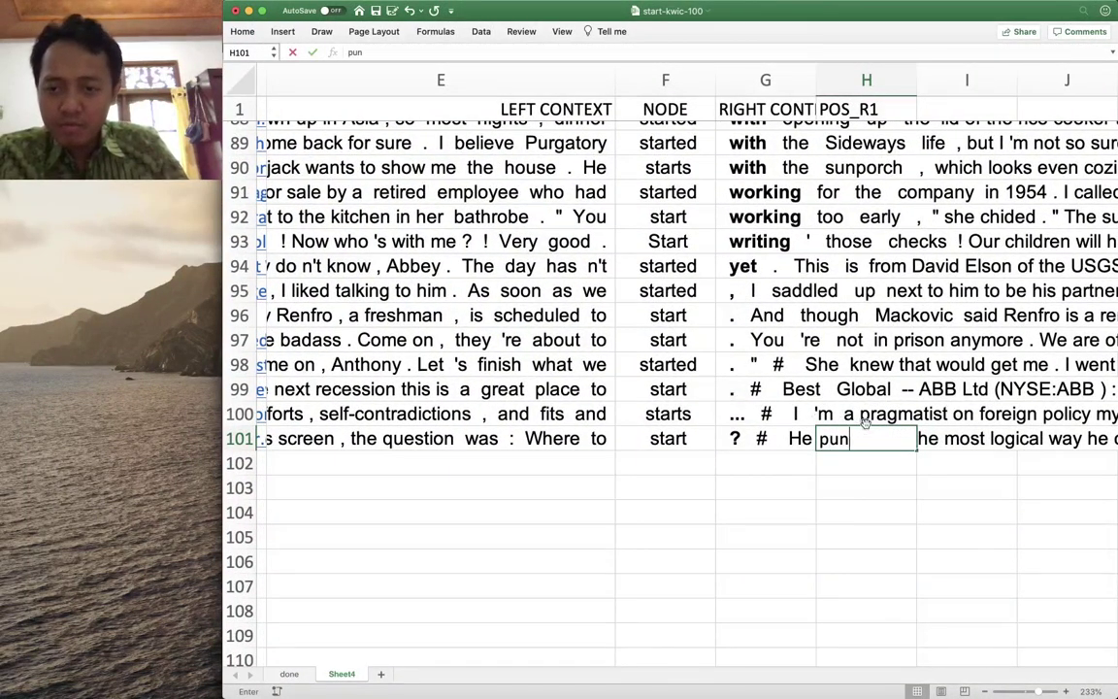
pyautogui.write('ctuation')
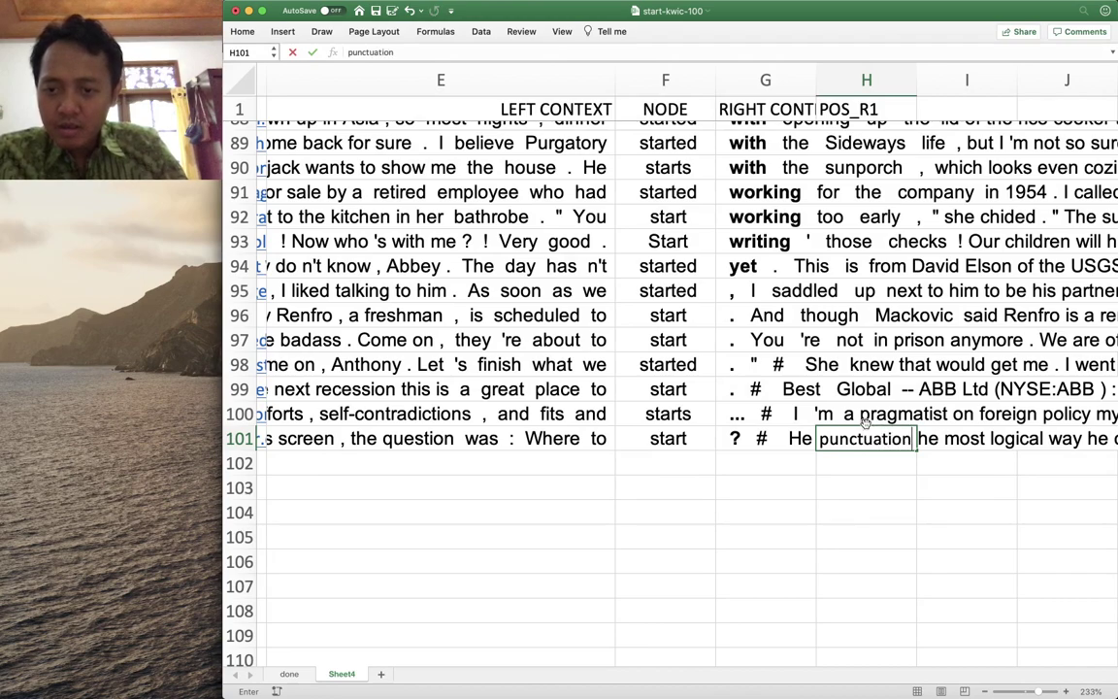
pyautogui.hotkey('ctrl', 'Return')
pyautogui.click(865, 418)
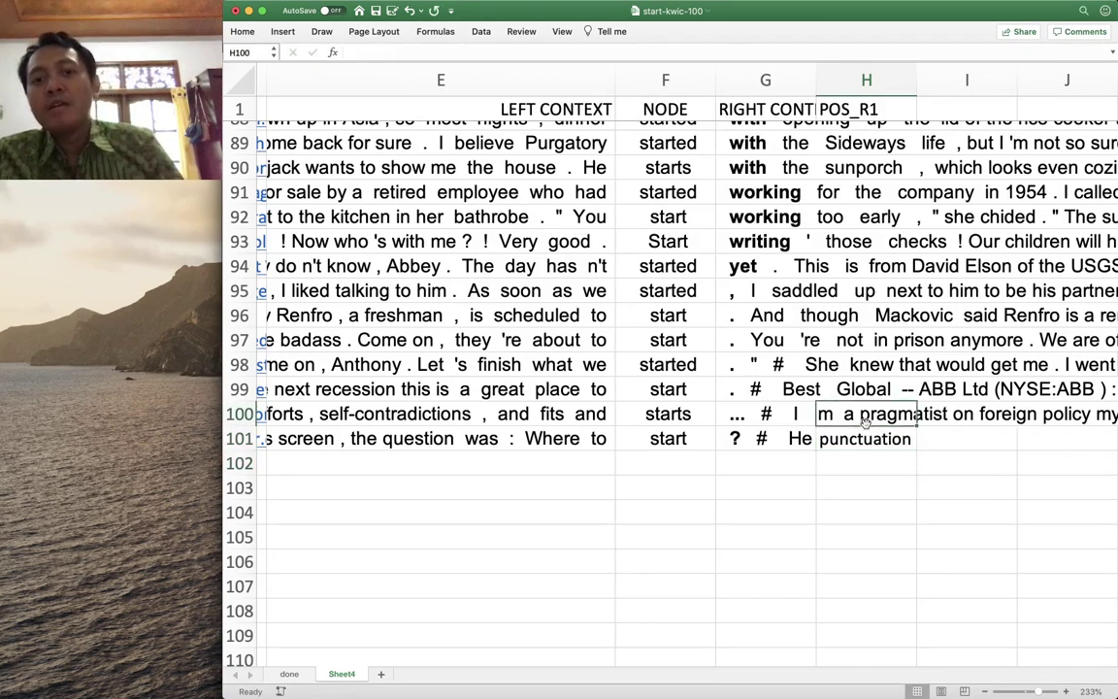
# Examine the completed POS_R1 annotations on the done sheet from the first concordance line to the last
pyautogui.click(289, 674)
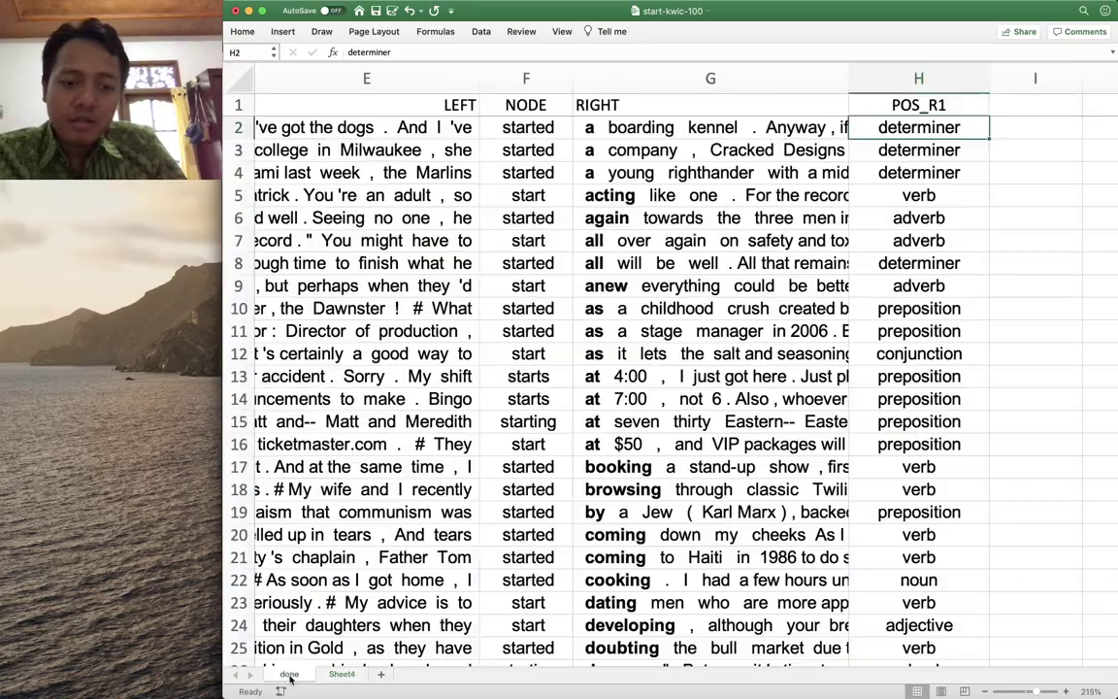
pyautogui.hscroll(2, 879, 187)
pyautogui.scroll(-1, 879, 186)
pyautogui.scroll(-20, 879, 186)
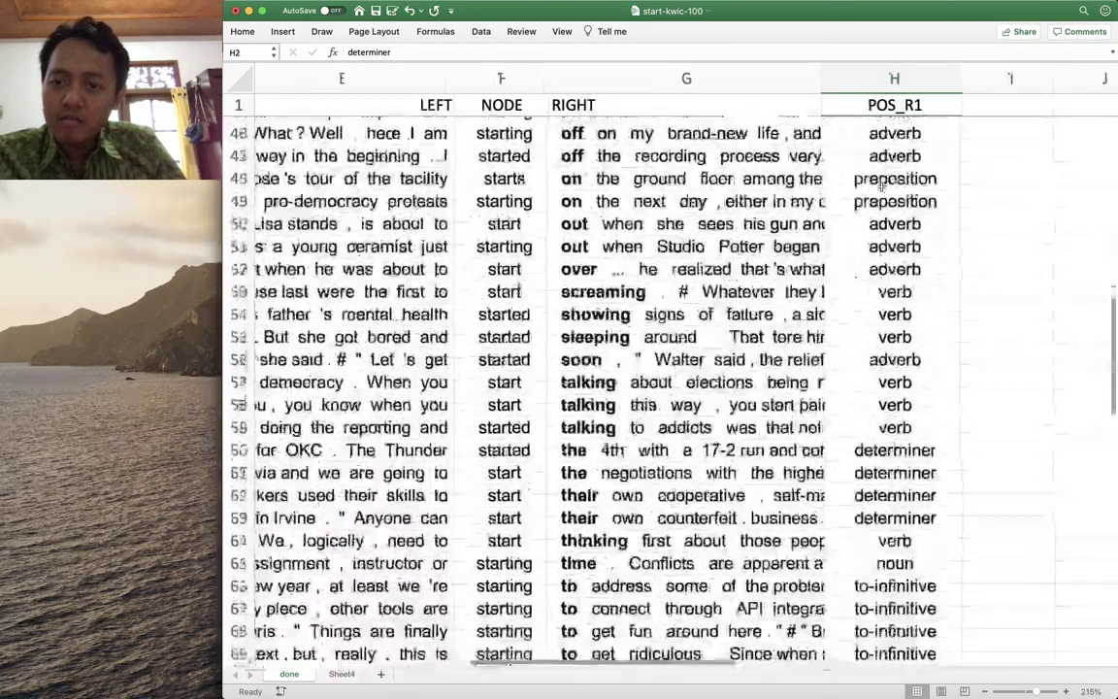
pyautogui.scroll(-9, 879, 185)
pyautogui.scroll(15, 879, 184)
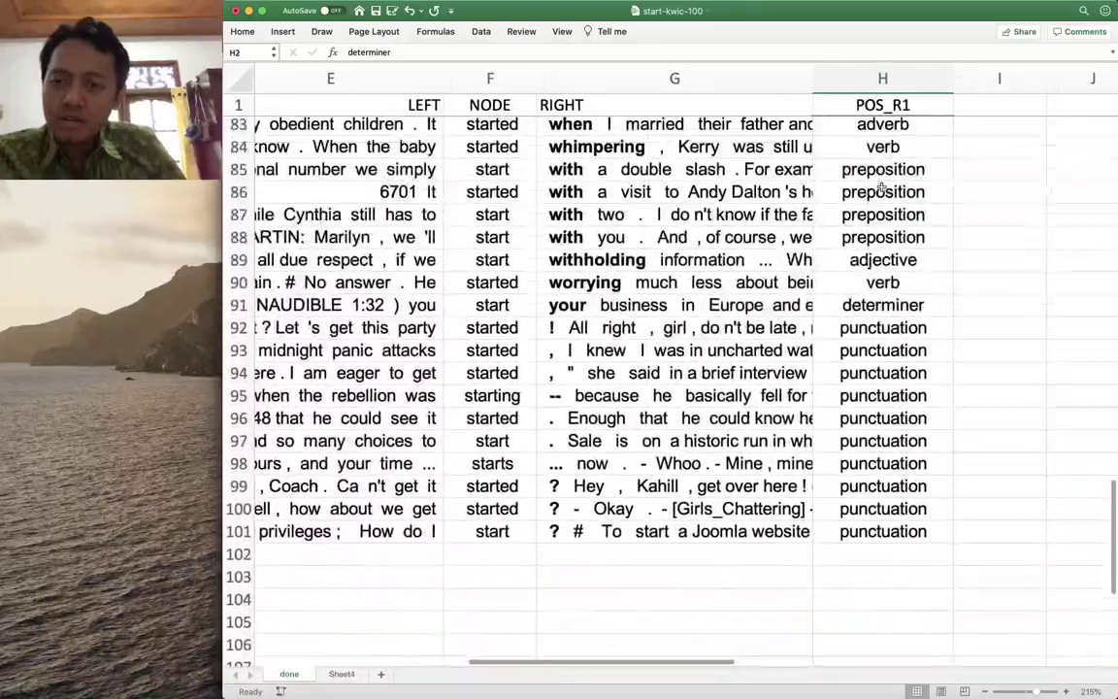
pyautogui.scroll(15, 879, 184)
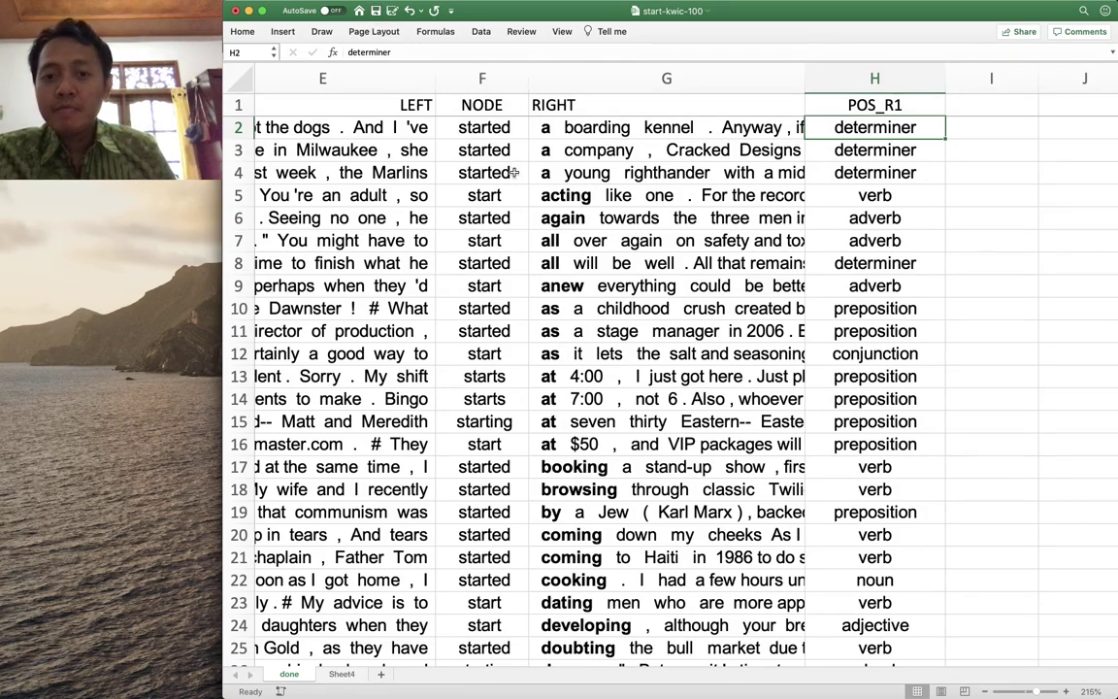
pyautogui.scroll(-1, 866, 257)
pyautogui.scroll(-3, 865, 257)
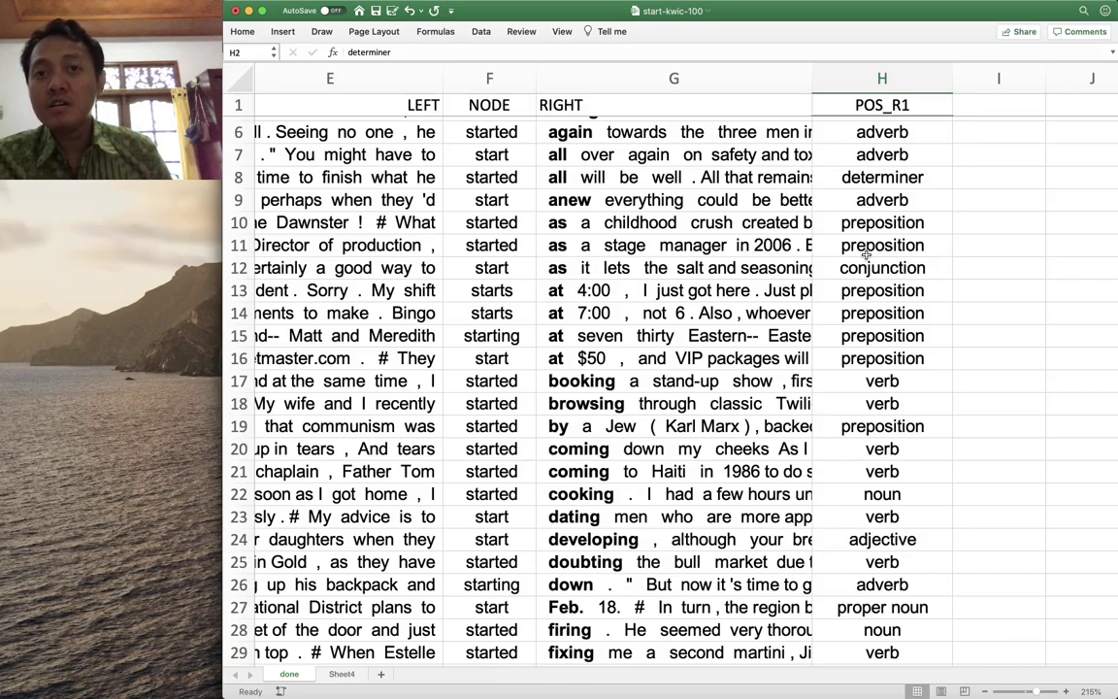
pyautogui.scroll(-15, 865, 254)
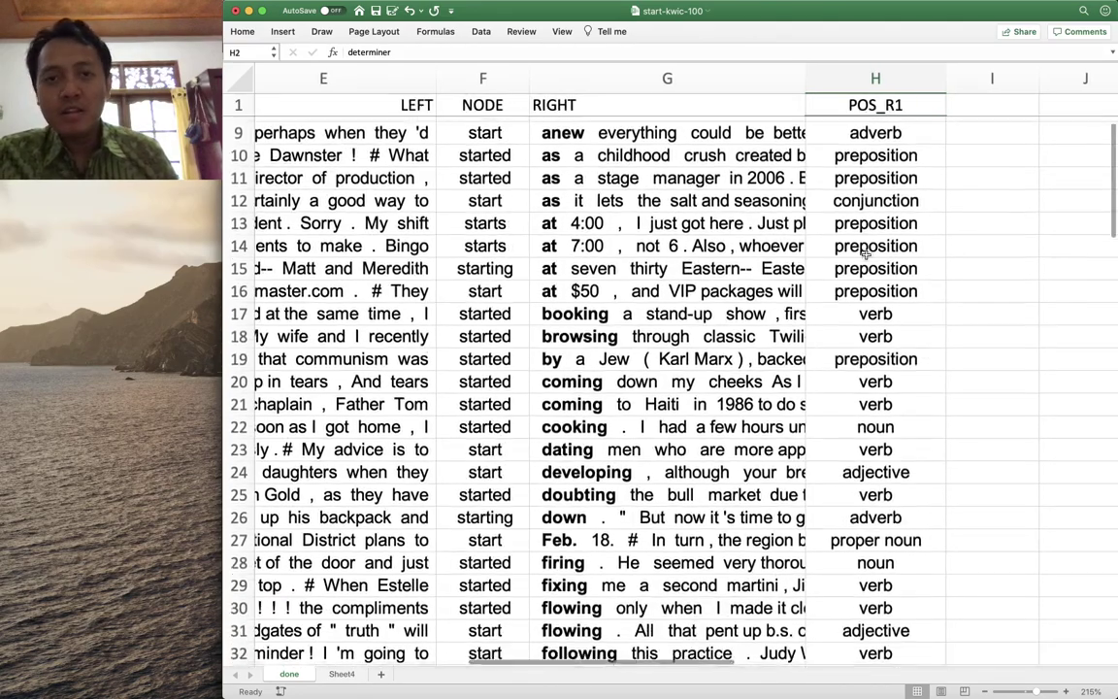
pyautogui.scroll(-6, 865, 254)
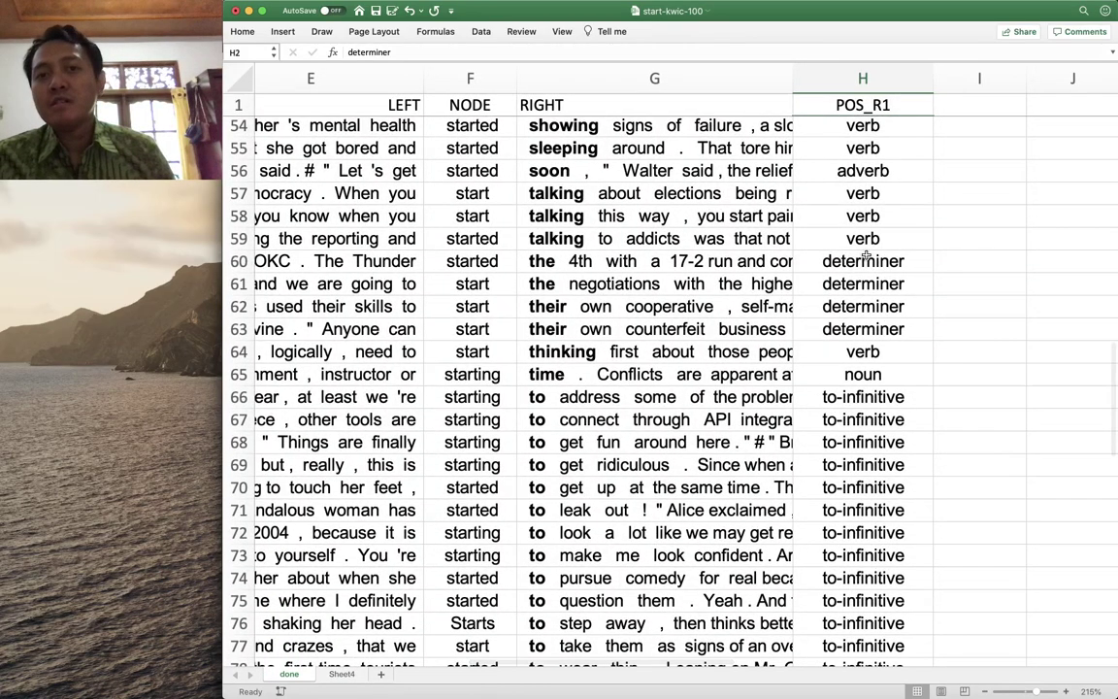
pyautogui.scroll(15, 865, 255)
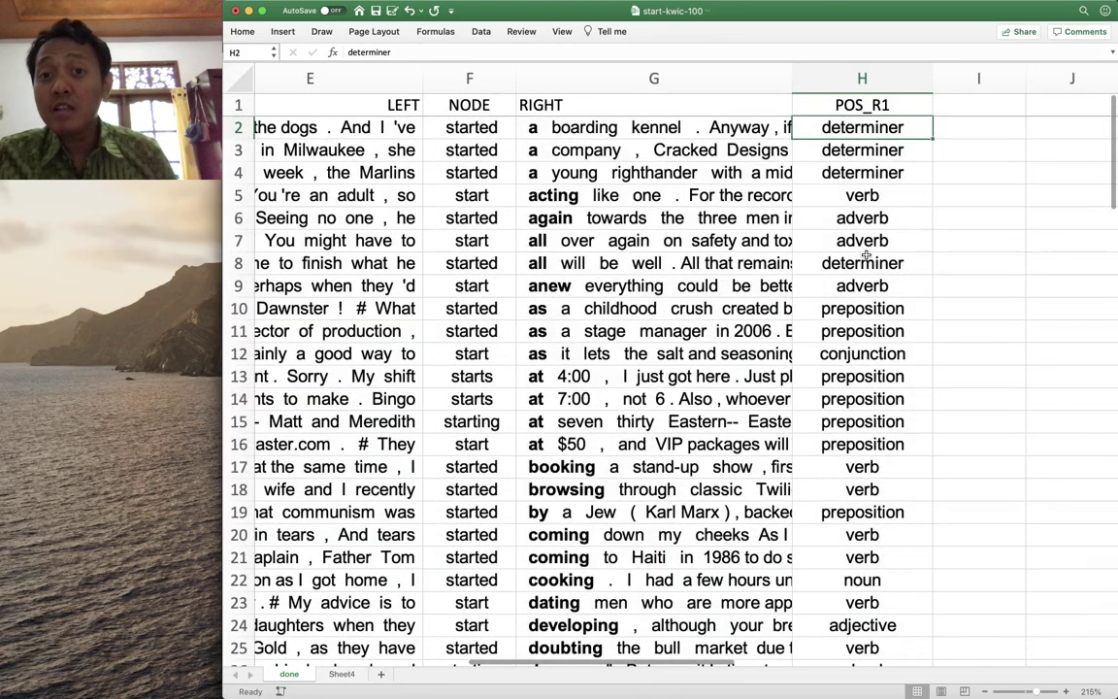
# Save the workbook and create a pivot table on a new worksheet from the done sheet's range A1:H101
pyautogui.click(375, 11)
pyautogui.hscroll(-2, 473, 183)
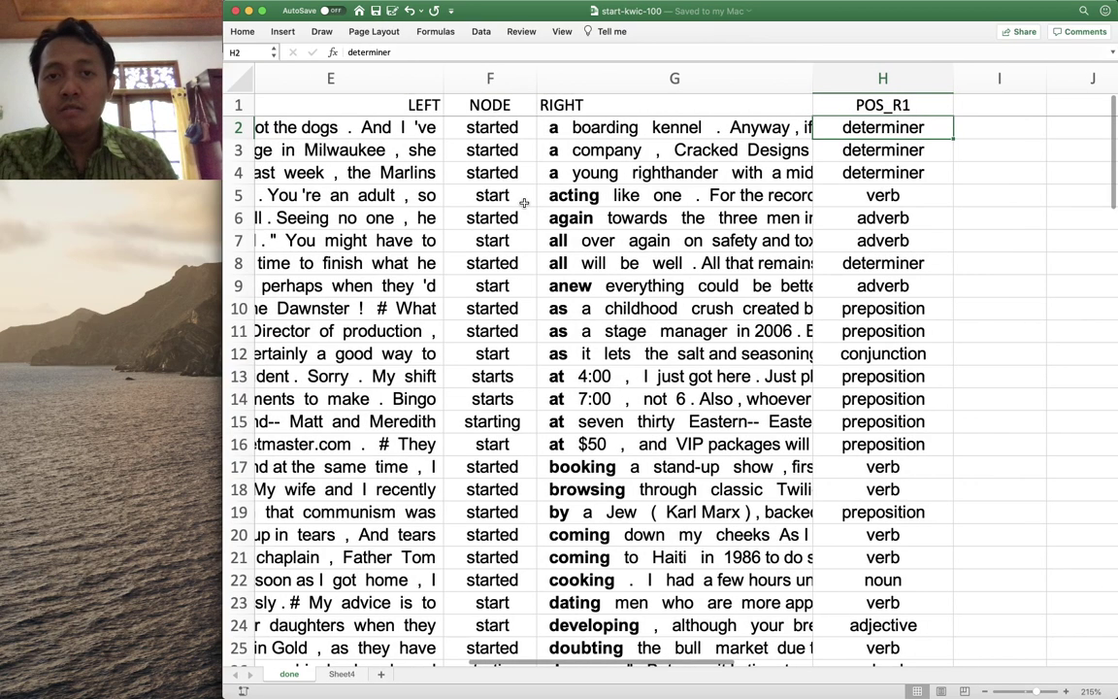
pyautogui.moveTo(230, 10)
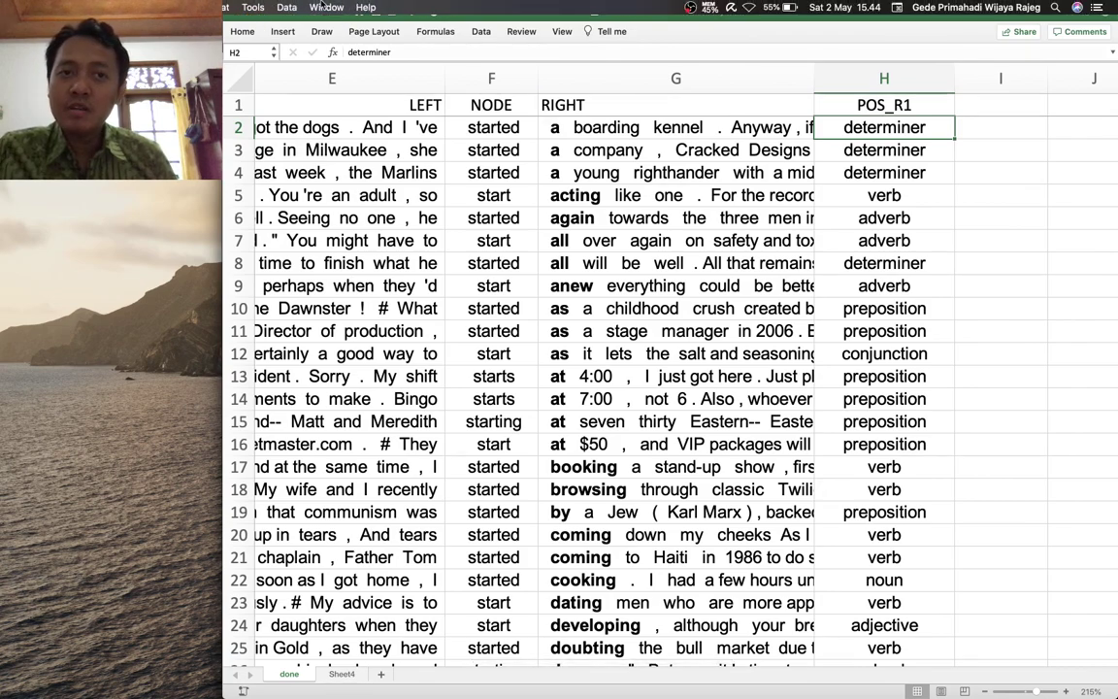
pyautogui.click(286, 8)
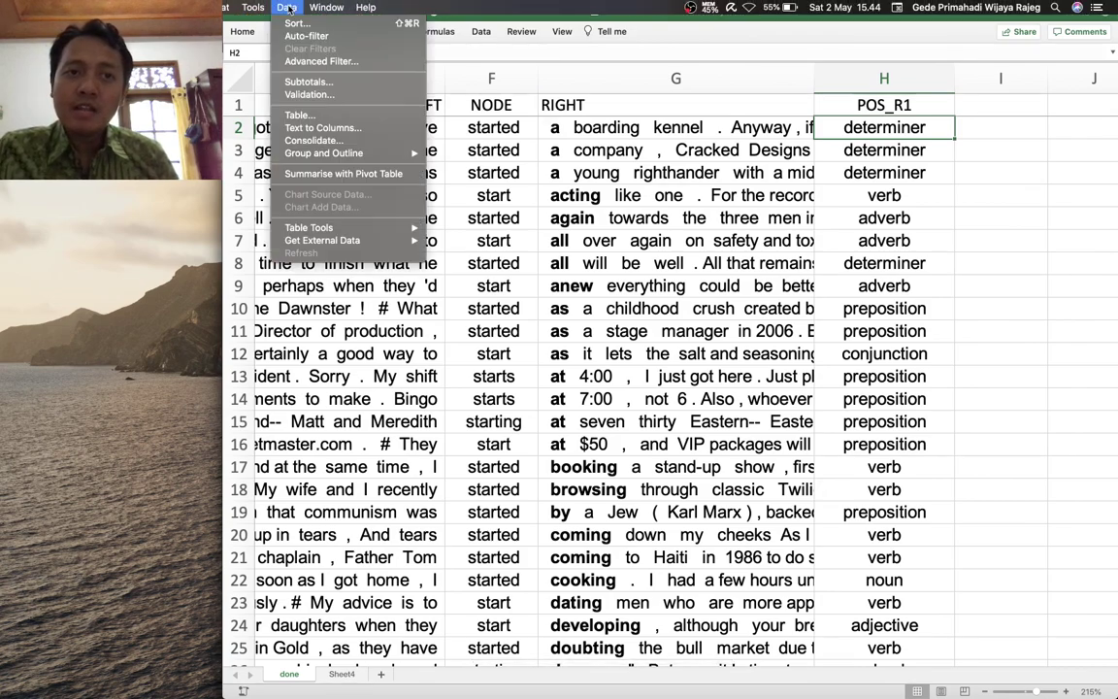
pyautogui.moveTo(268, 9)
pyautogui.moveTo(308, 8)
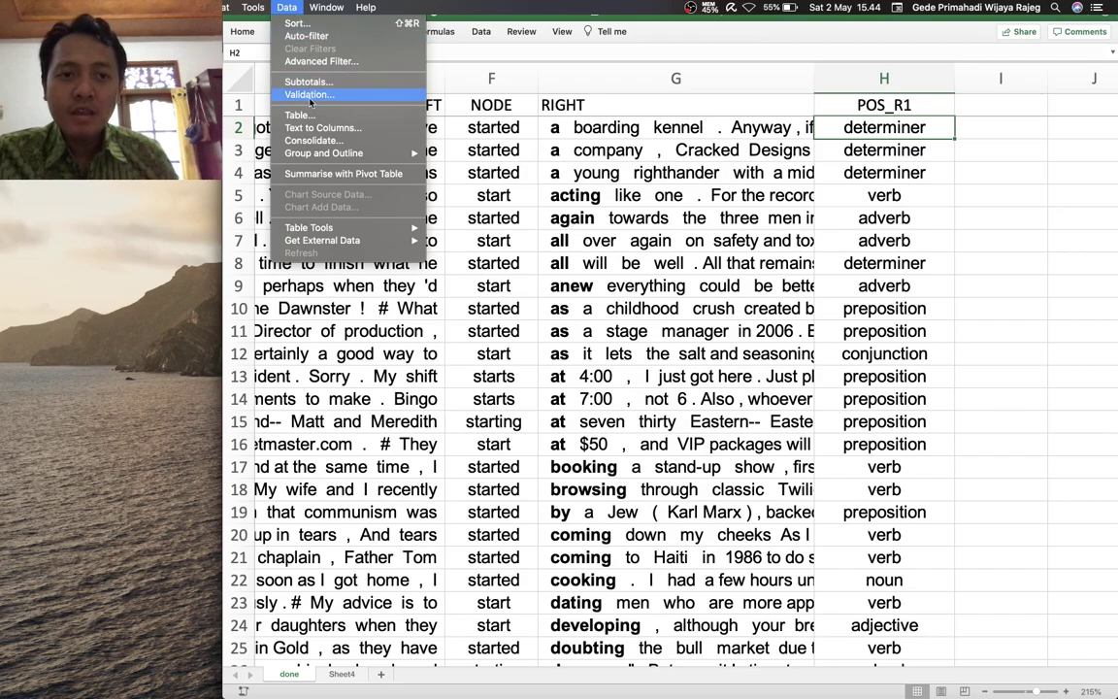
pyautogui.click(315, 180)
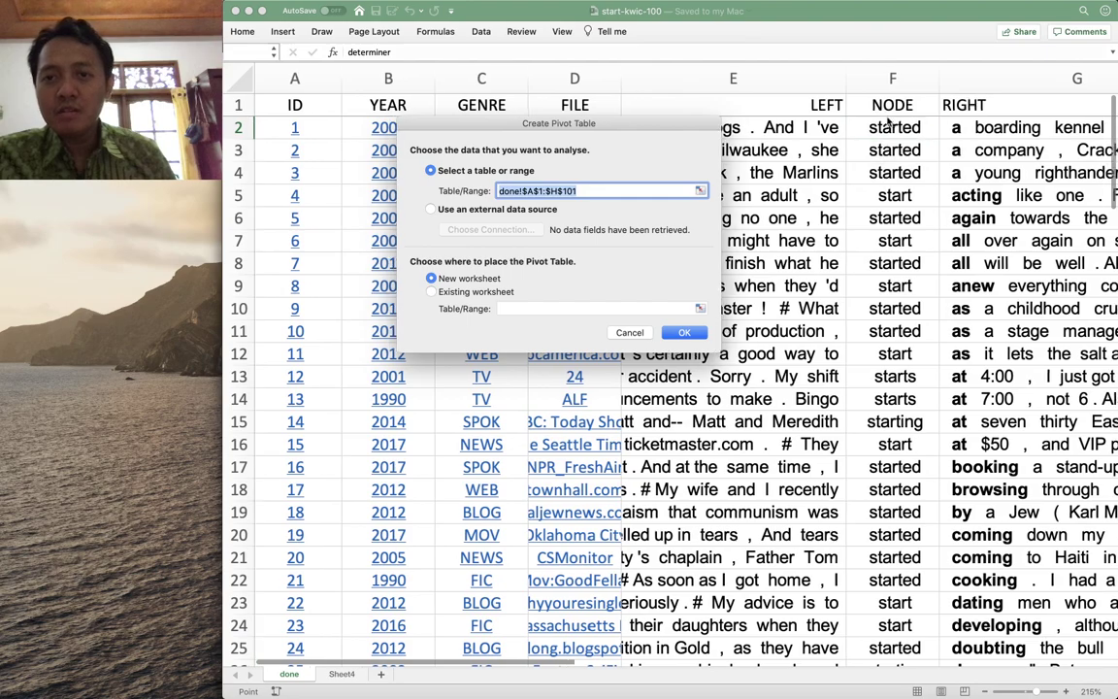
pyautogui.hscroll(5, 932, 120)
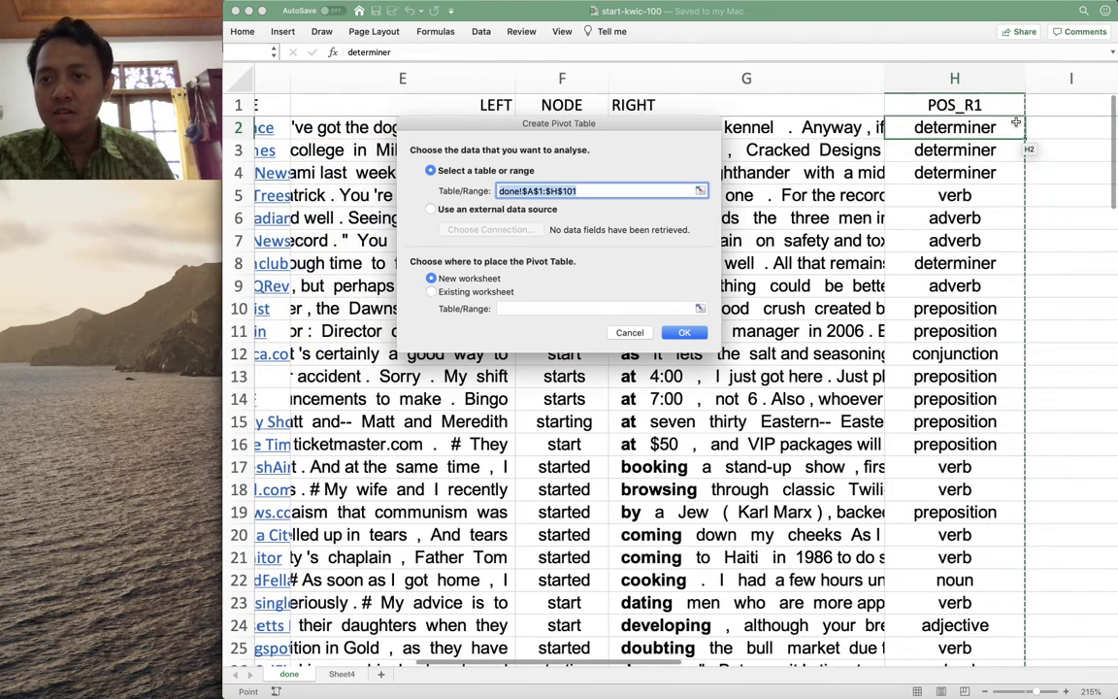
pyautogui.scroll(-7, 1010, 455)
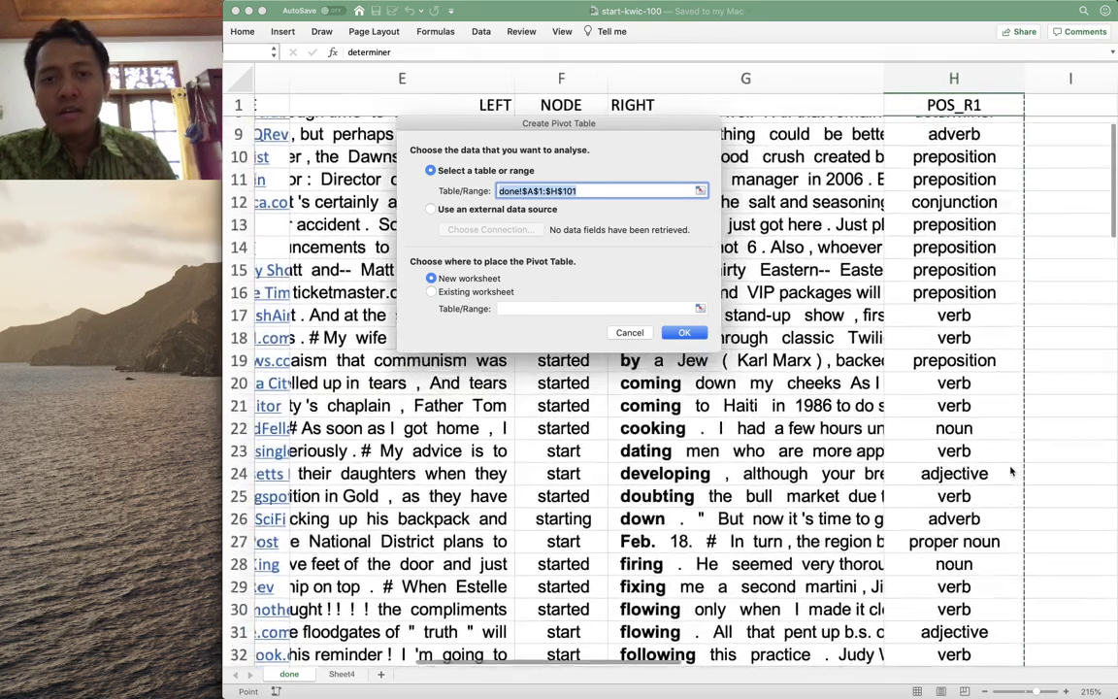
pyautogui.scroll(7, 1010, 470)
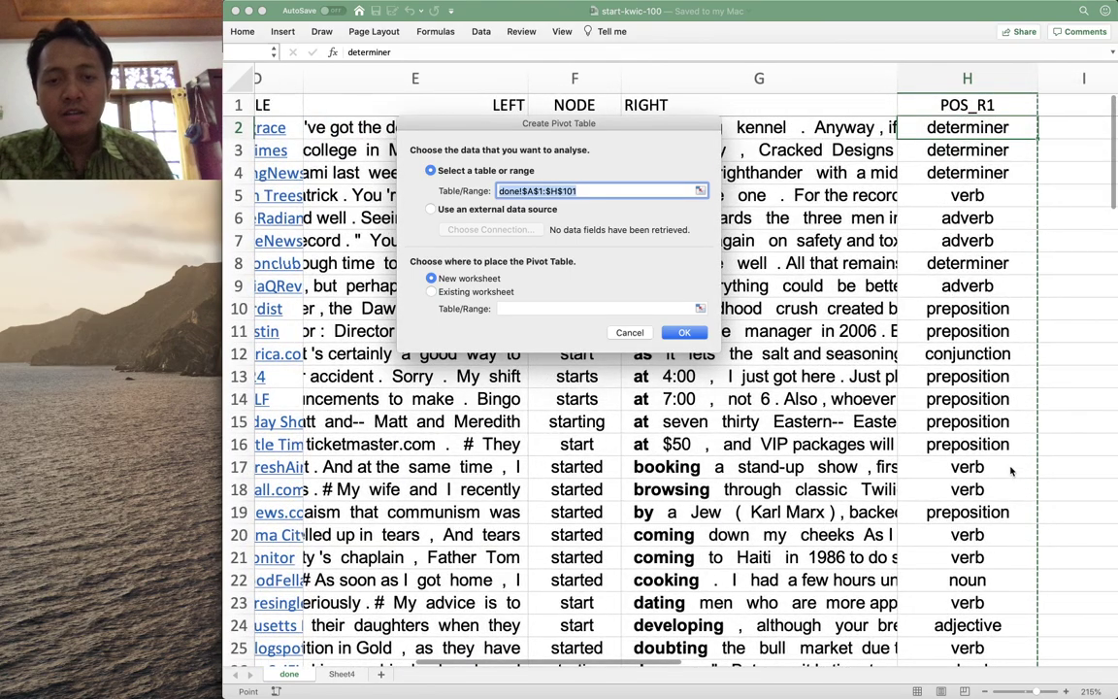
pyautogui.click(685, 333)
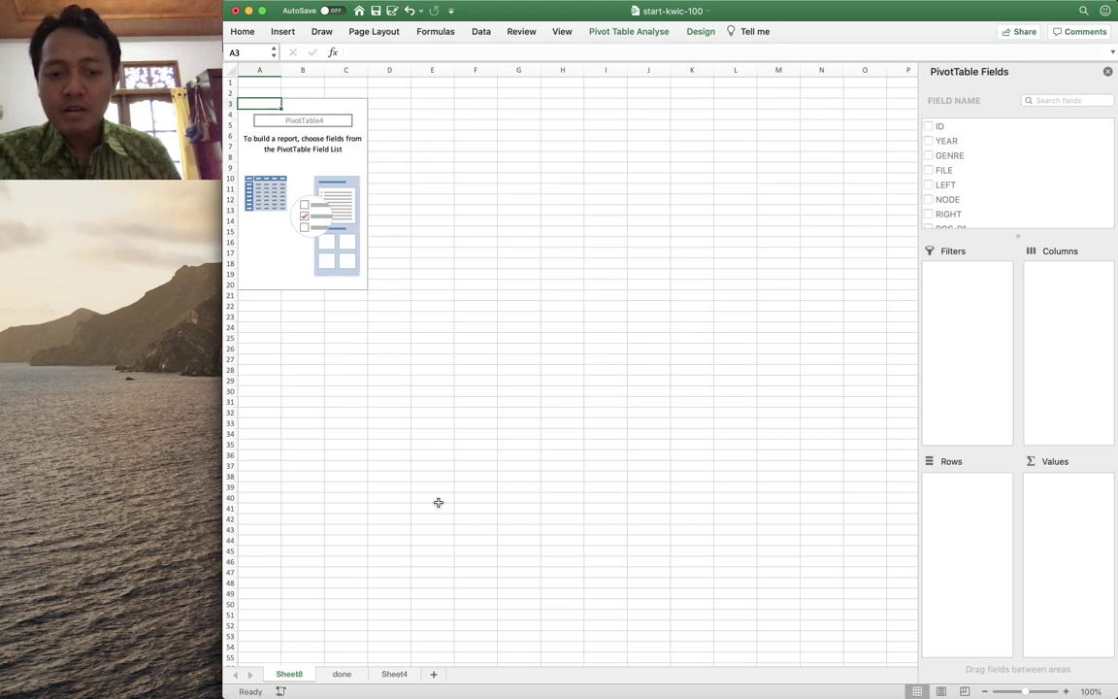
# Add the POS_R1 field to the pivot table as a count value
pyautogui.scroll(-2, 936, 227)
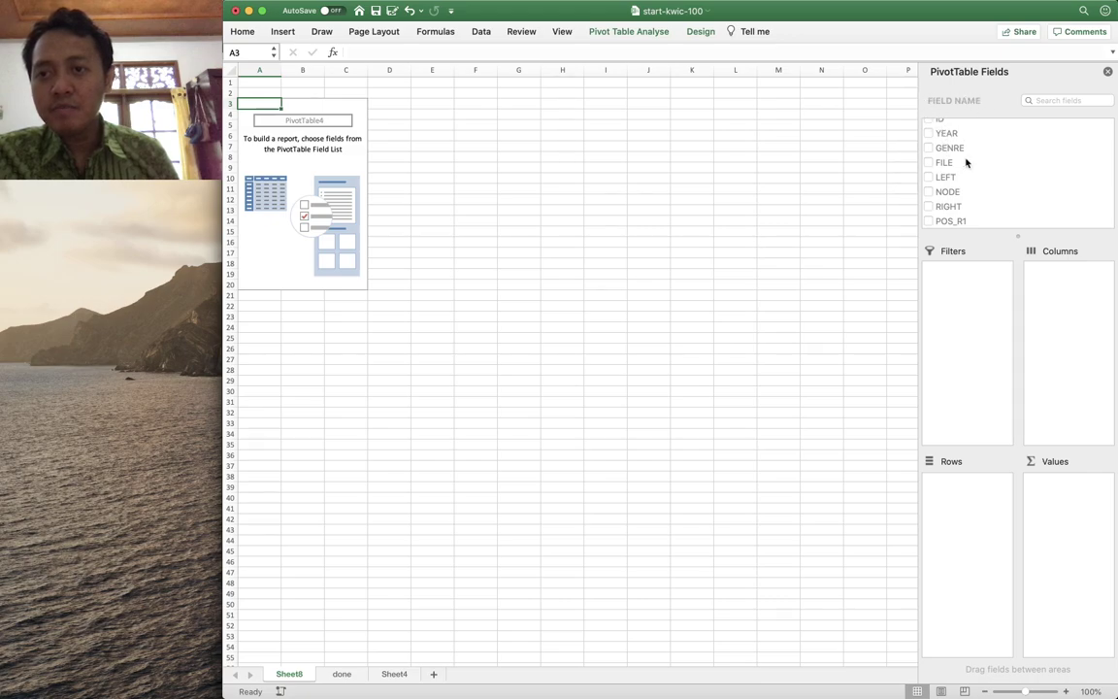
pyautogui.scroll(1, 964, 179)
pyautogui.scroll(-1, 955, 168)
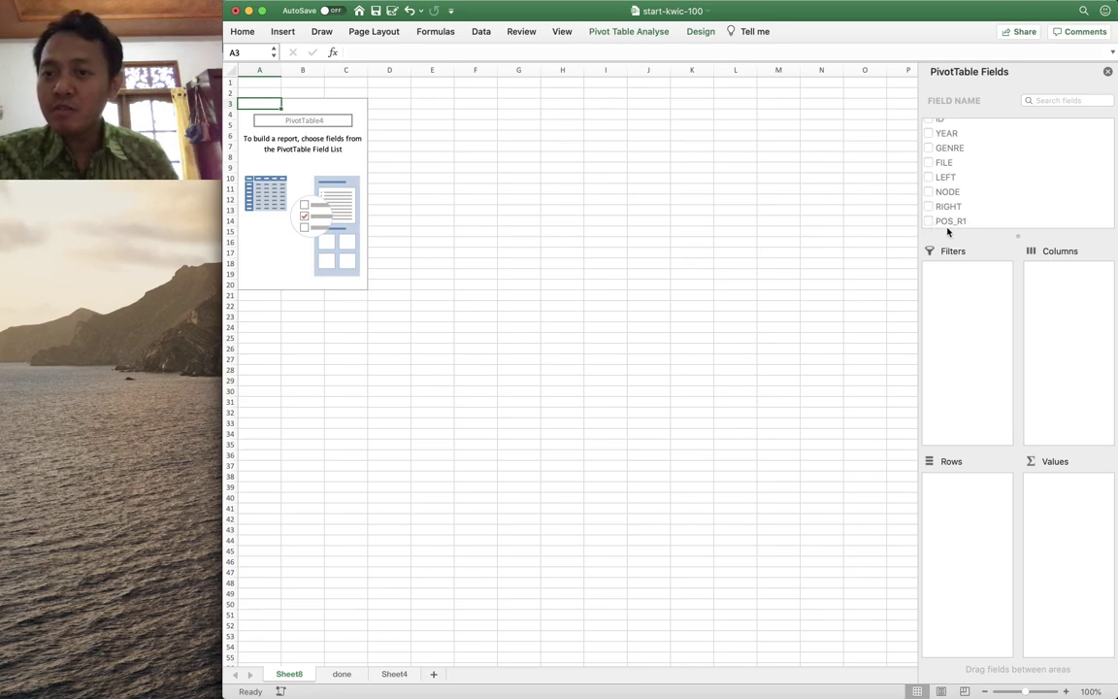
pyautogui.click(928, 221)
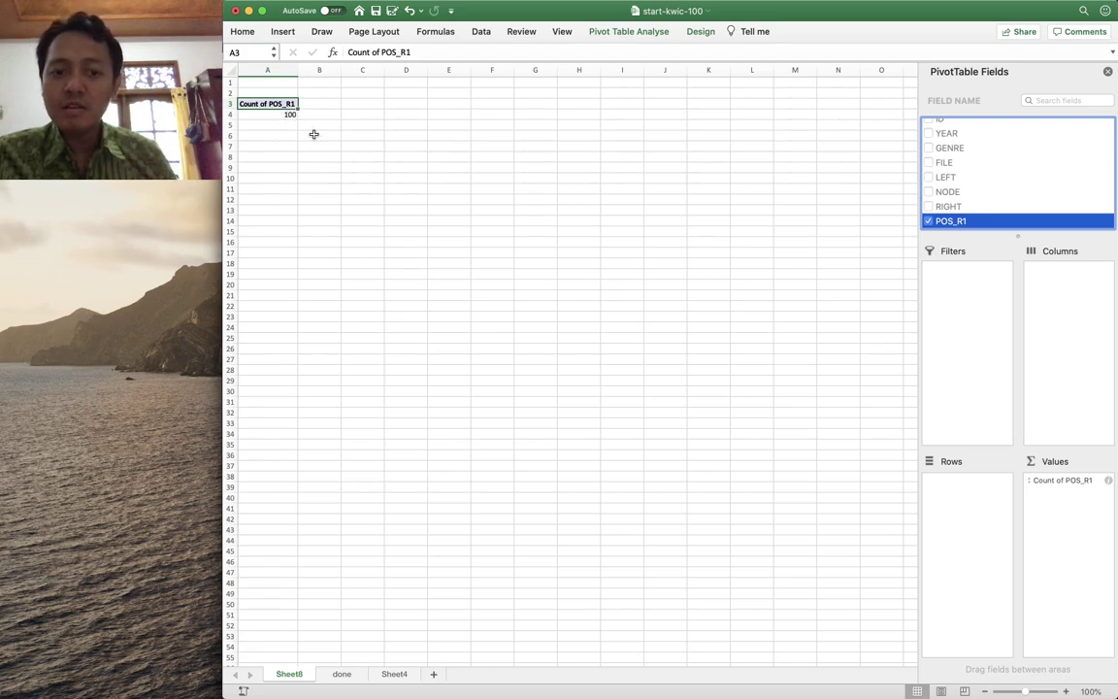
# Review the POS_R1 labels on the done sheet, return to the pivot table on Sheet8, and add POS_R1 as its row field
pyautogui.click(342, 674)
pyautogui.hscroll(5, 820, 241)
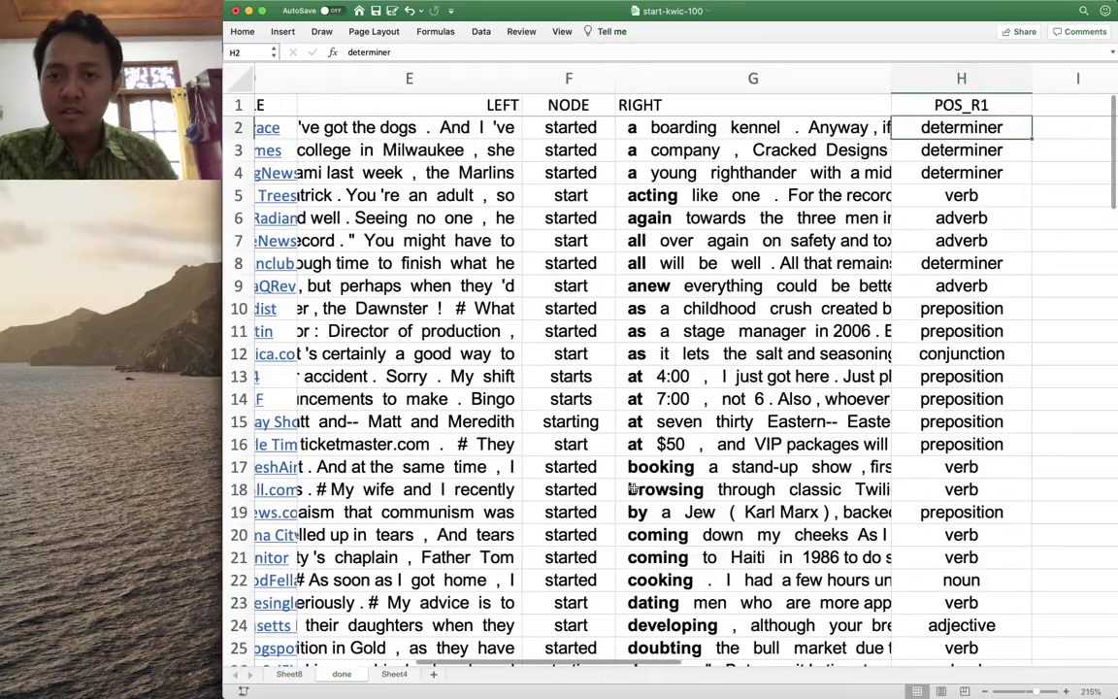
pyautogui.scroll(-20, 821, 240)
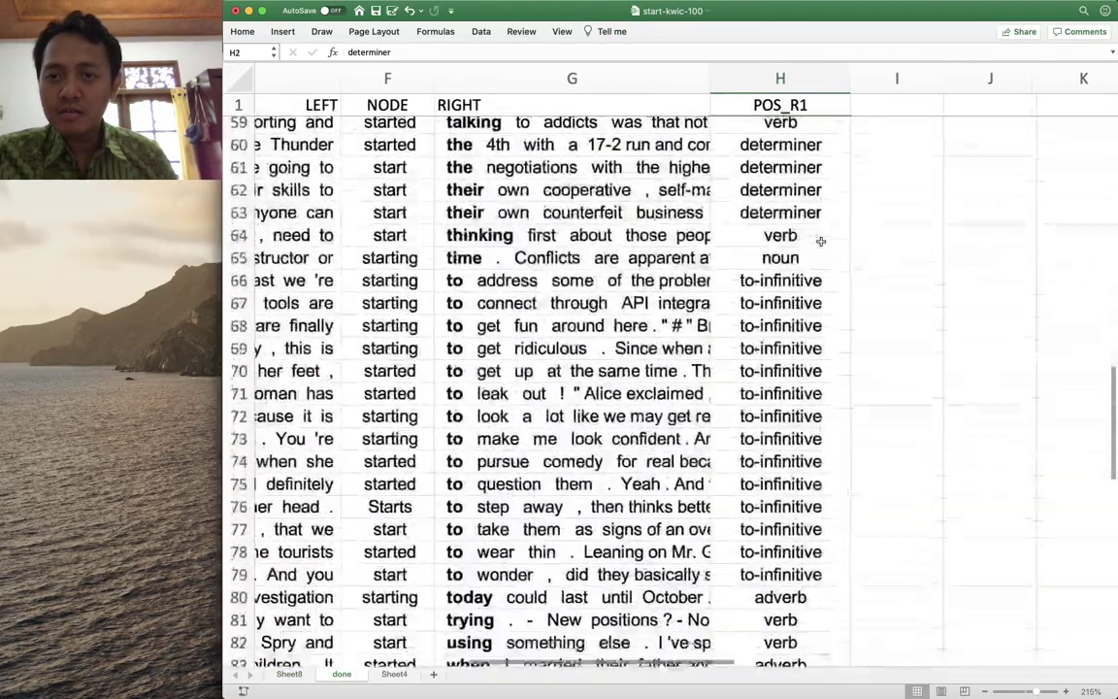
pyautogui.scroll(20, 821, 241)
pyautogui.scroll(-12, 821, 241)
pyautogui.scroll(-5, 820, 241)
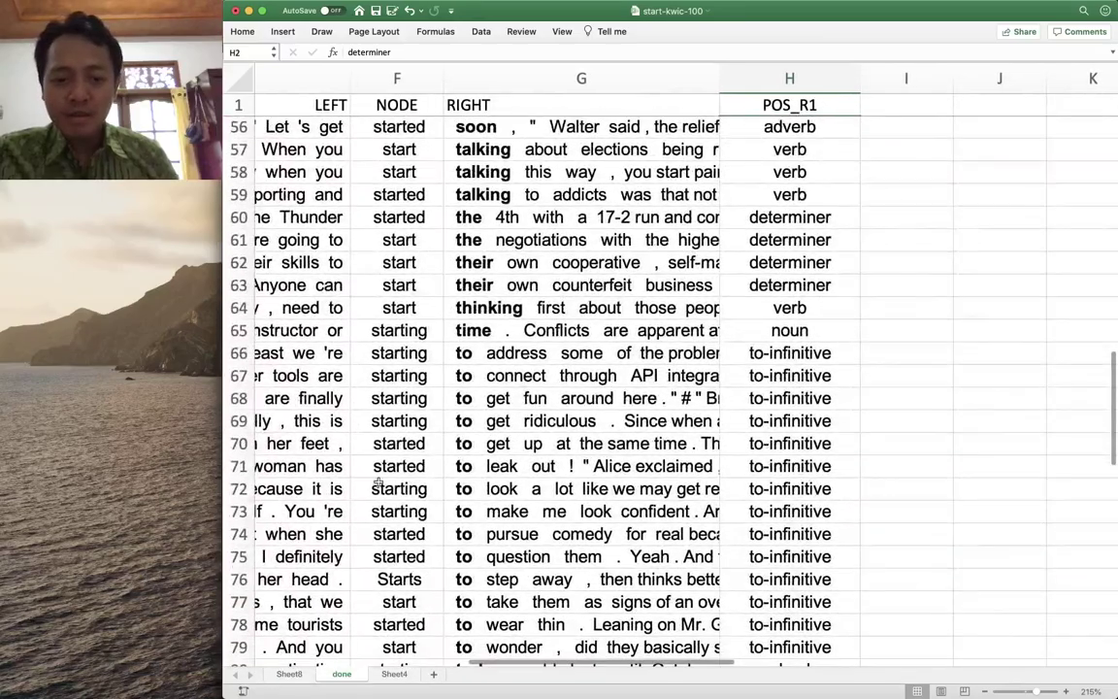
pyautogui.click(290, 673)
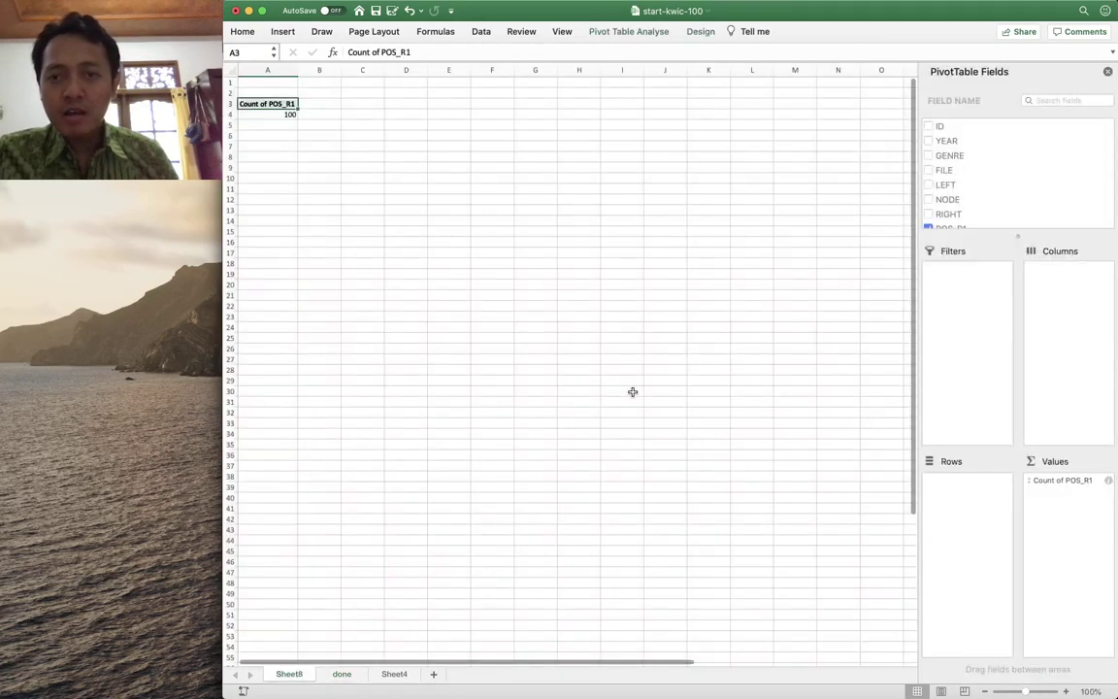
pyautogui.scroll(1, 963, 215)
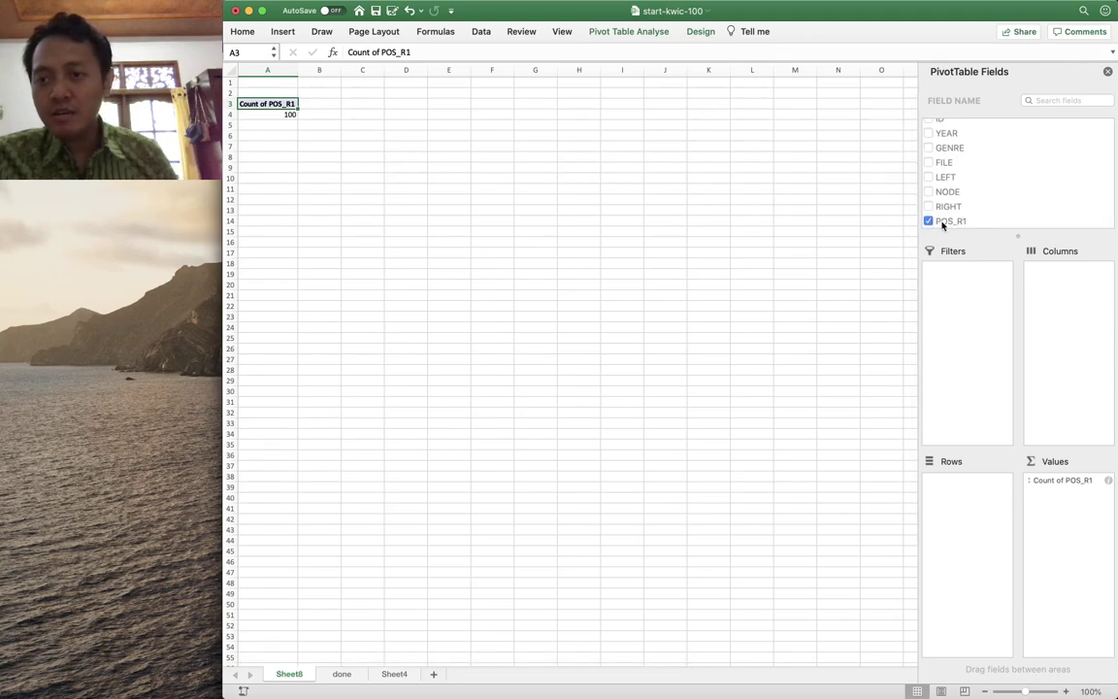
pyautogui.moveTo(951, 224); pyautogui.dragTo(967, 491)
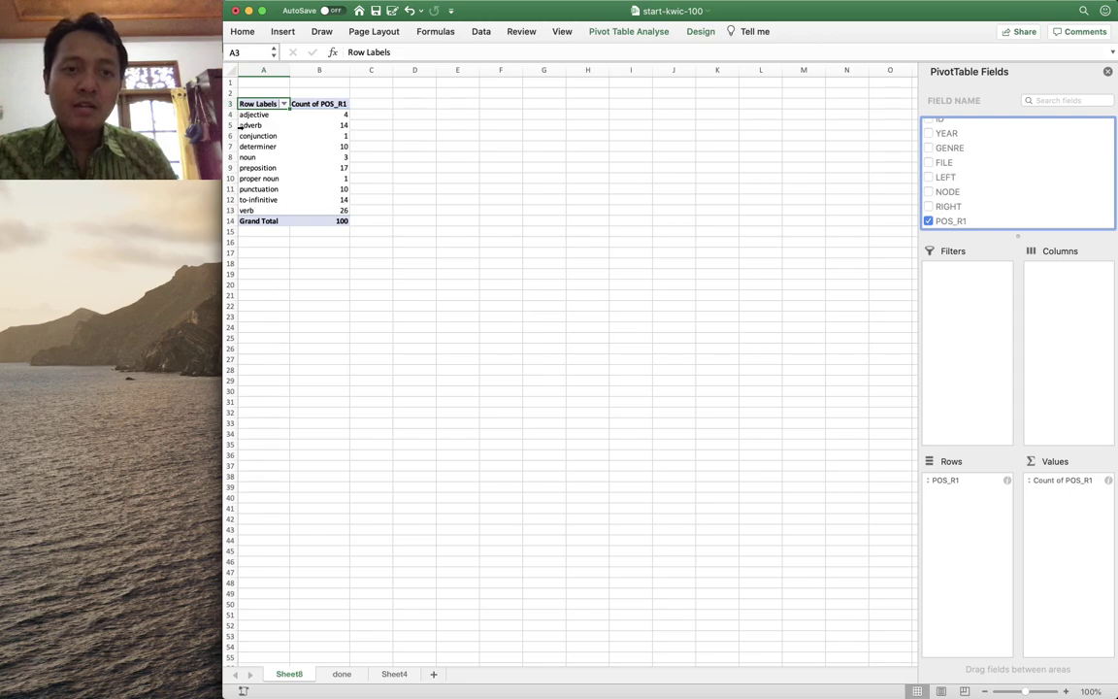
# Sort the pivot table's parts of speech by their POS_R1 counts from largest to smallest
pyautogui.scroll(5, 325, 115)
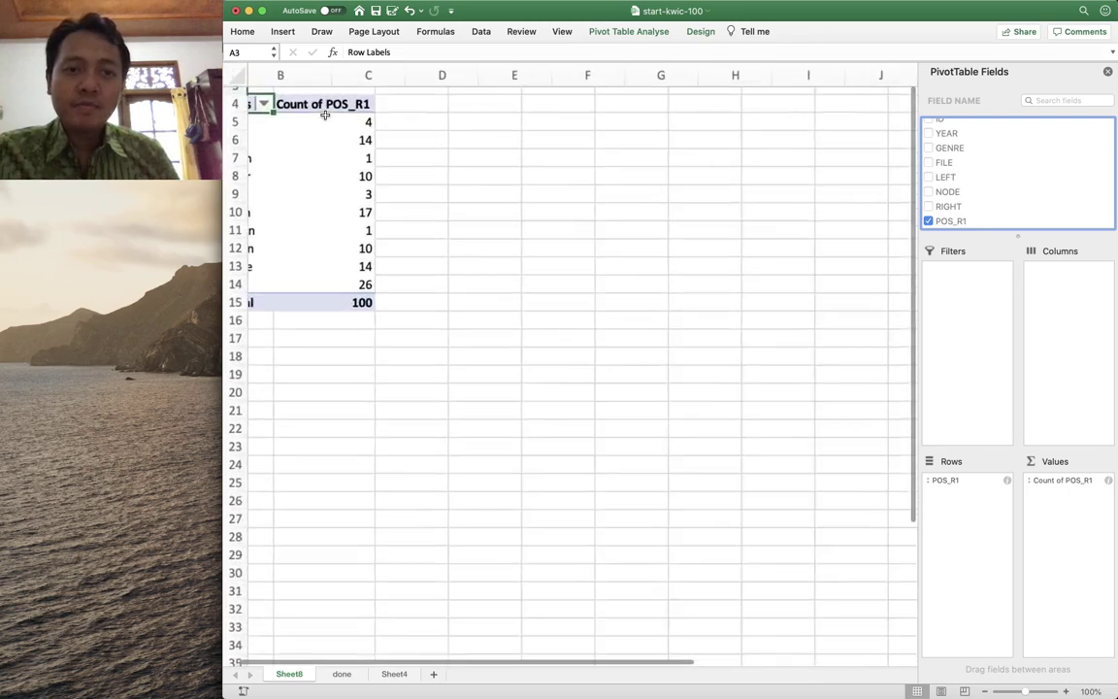
pyautogui.scroll(5, 325, 114)
pyautogui.scroll(-5, 325, 115)
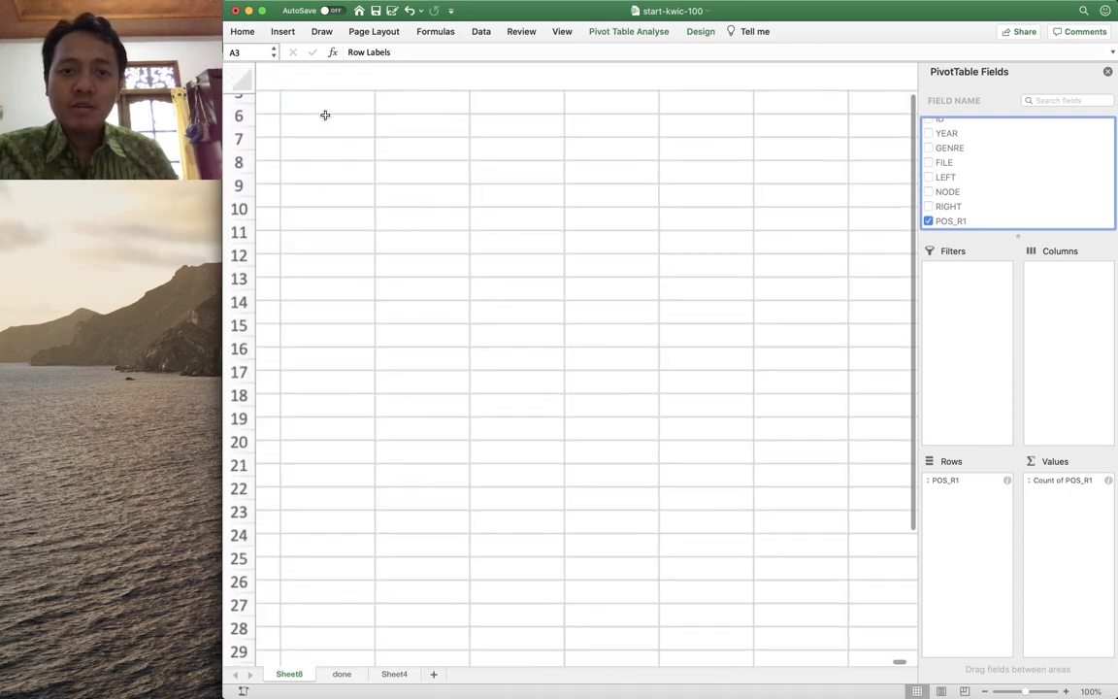
pyautogui.scroll(-5, 325, 115)
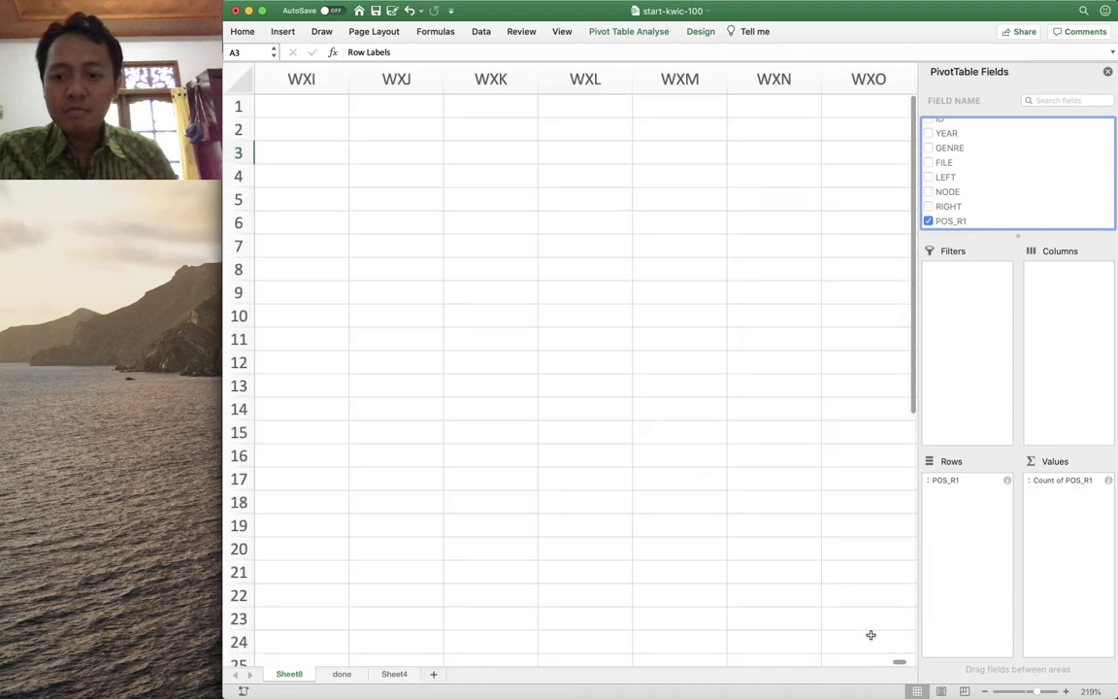
pyautogui.moveTo(898, 666); pyautogui.dragTo(227, 665)
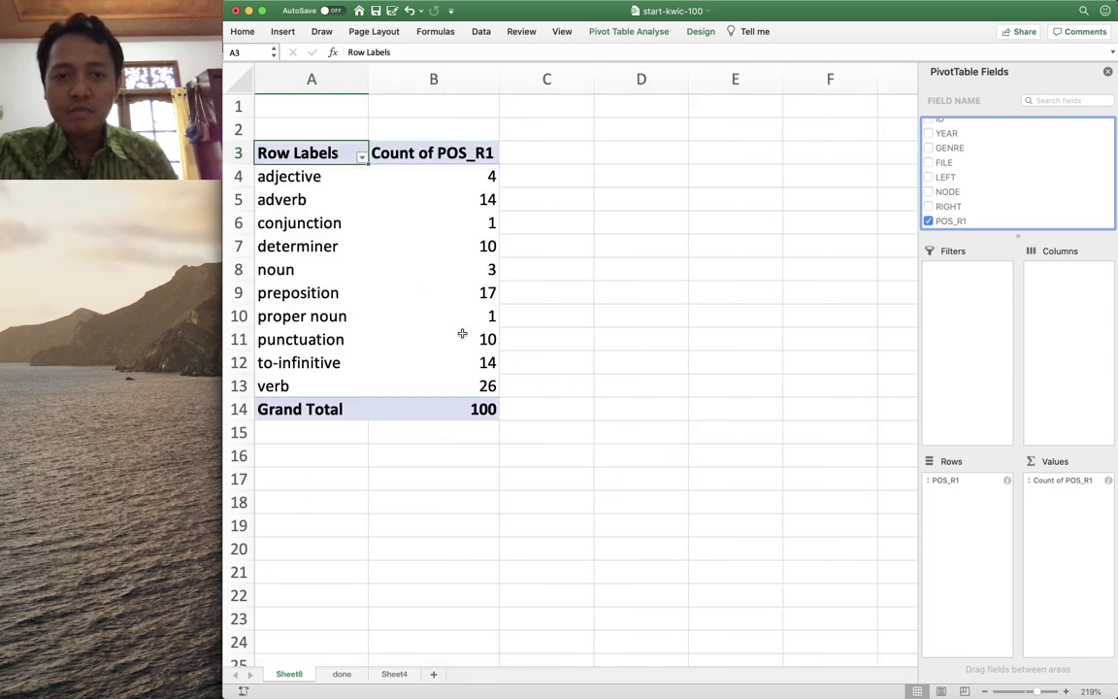
pyautogui.scroll(-1, 461, 333)
pyautogui.scroll(1, 462, 334)
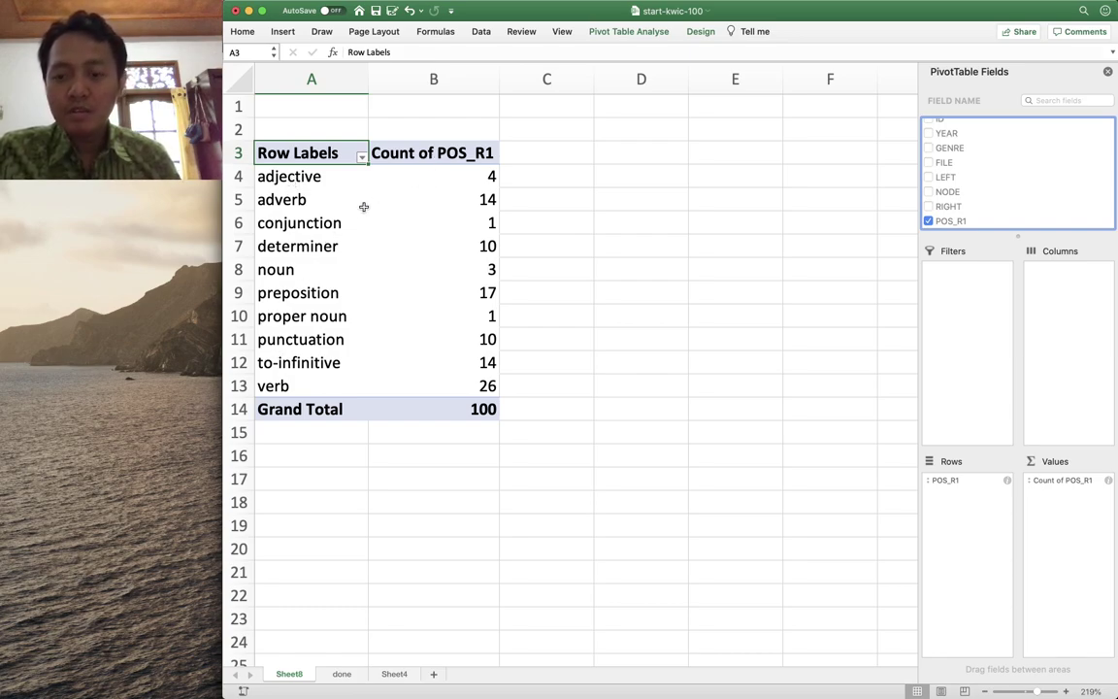
pyautogui.press('Down')
pyautogui.click(415, 175)
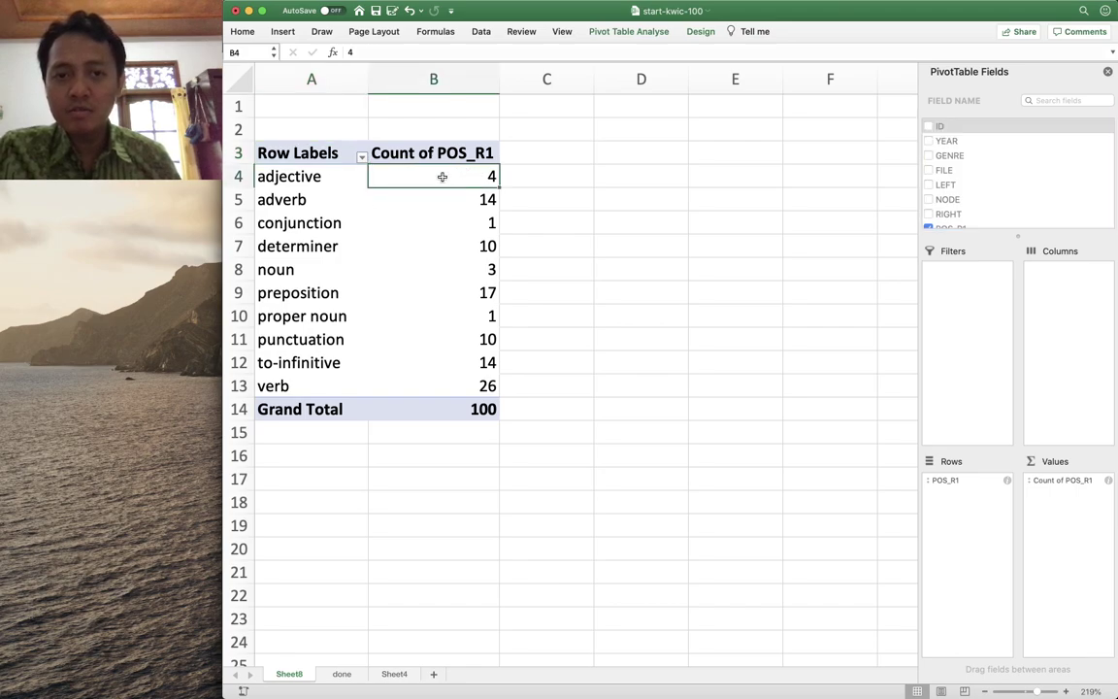
pyautogui.rightClick(471, 175)
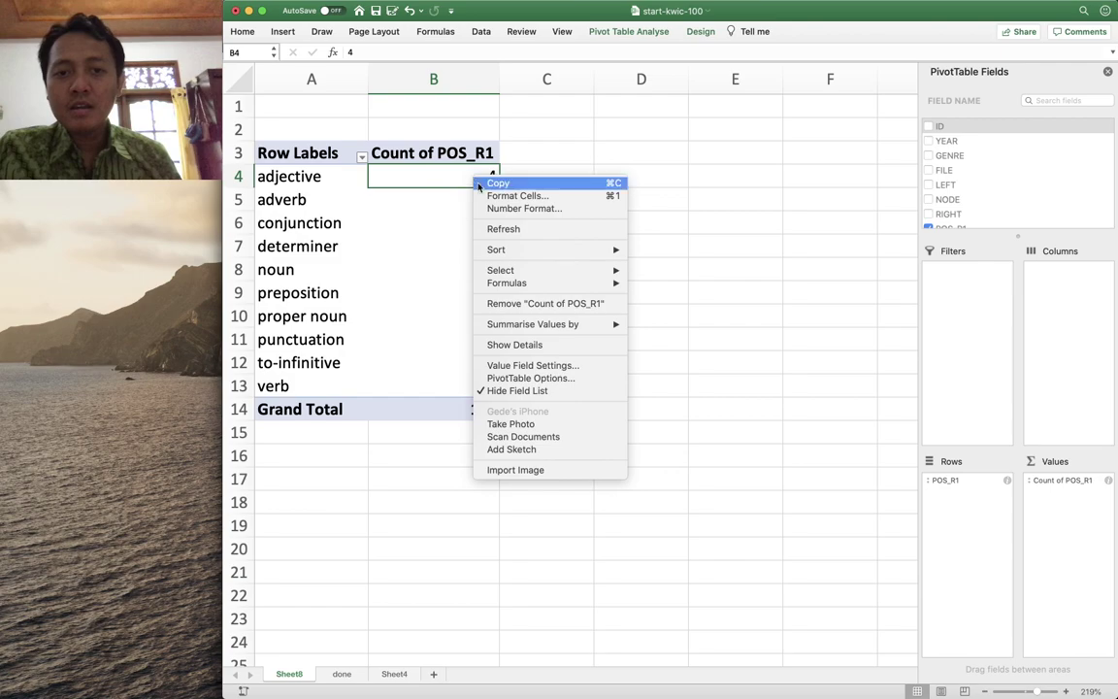
pyautogui.moveTo(524, 251)
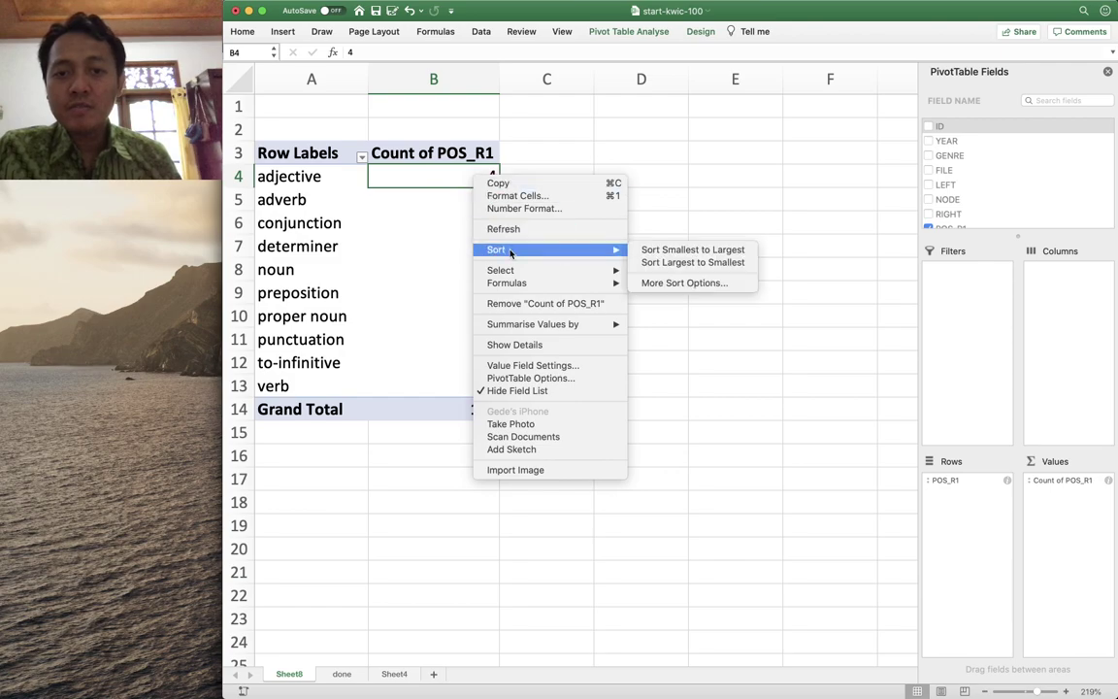
pyautogui.click(668, 263)
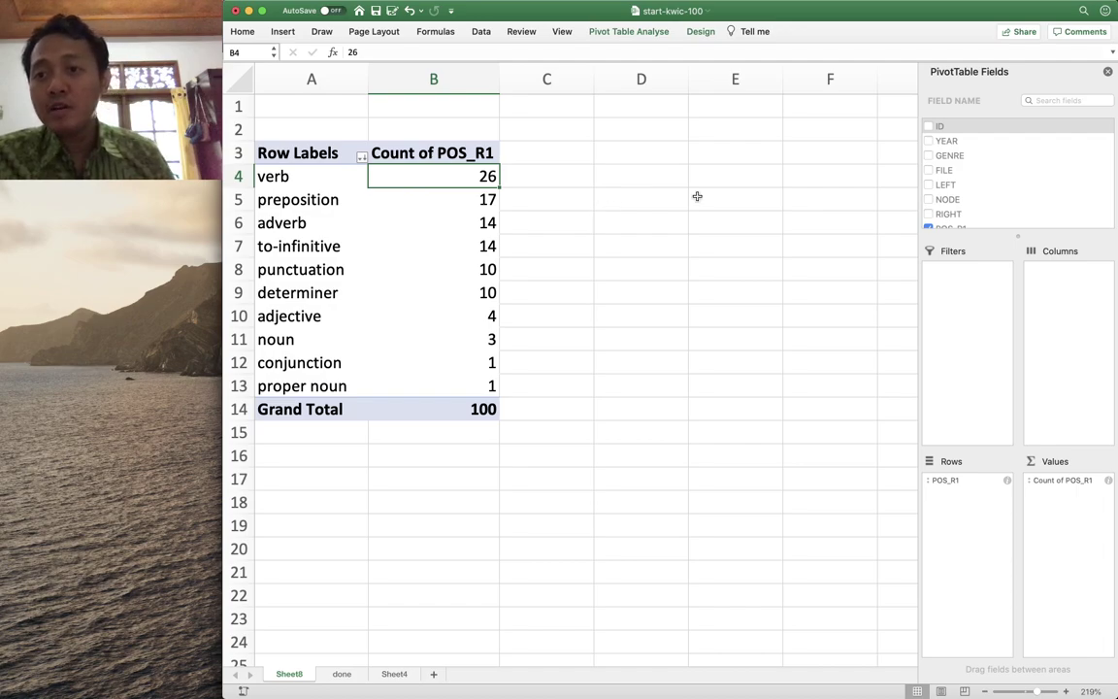
# Add the GENRE field to the pivot table's columns to split the POS_R1 counts by genre
pyautogui.moveTo(918, 250); pyautogui.dragTo(879, 256)
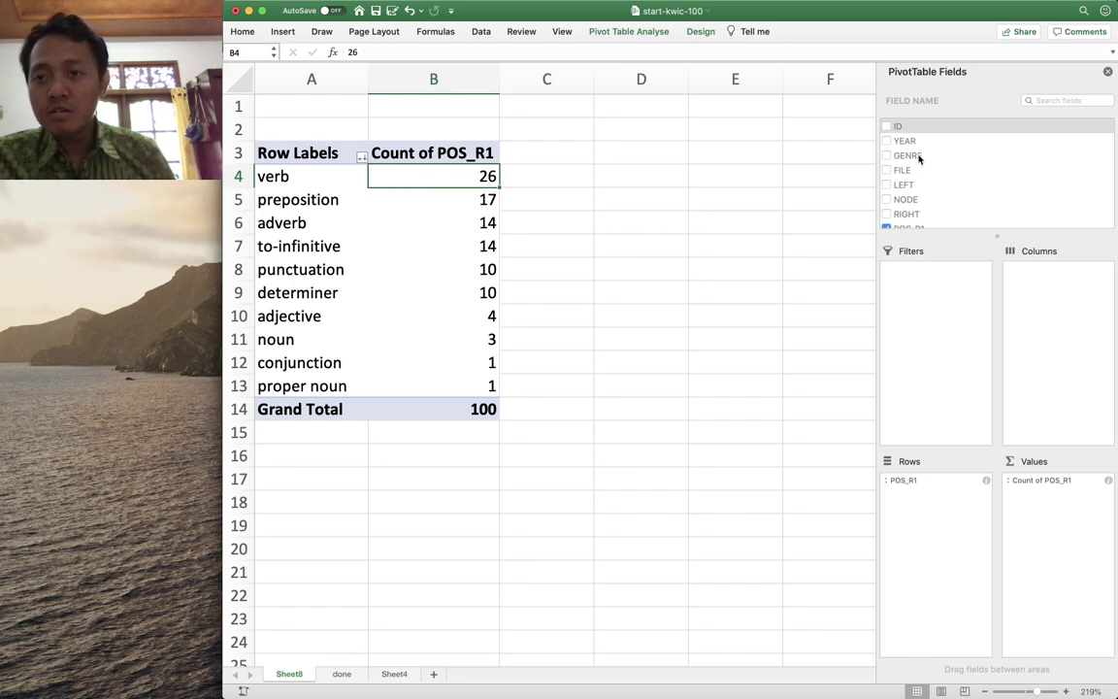
pyautogui.click(886, 156)
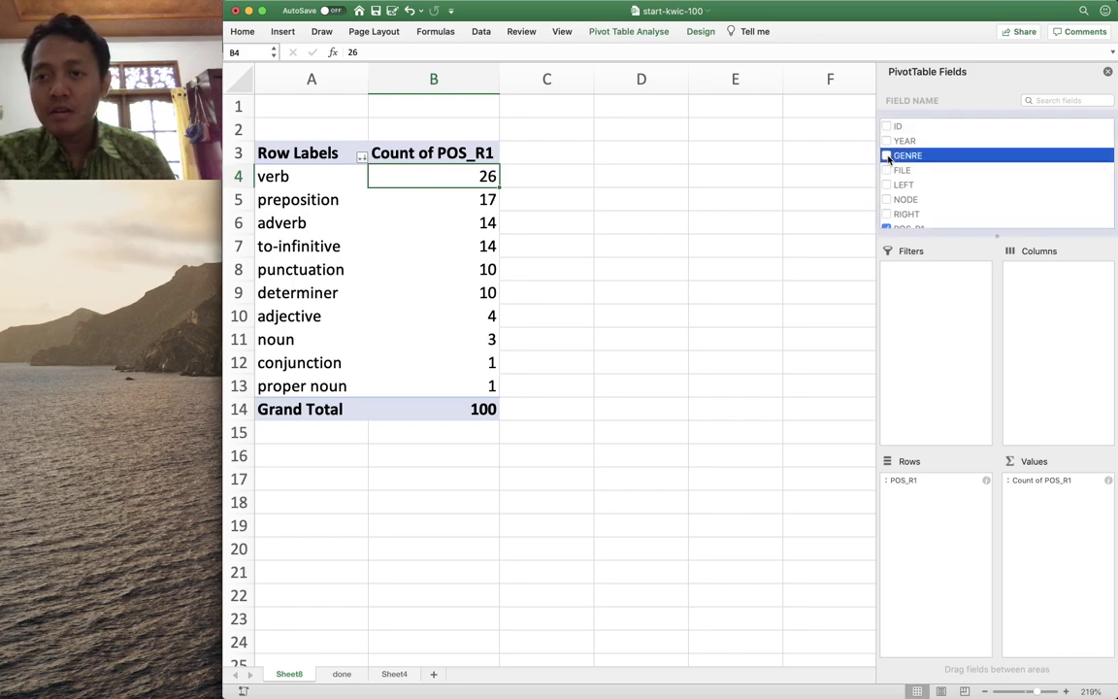
pyautogui.moveTo(905, 159); pyautogui.dragTo(1060, 308)
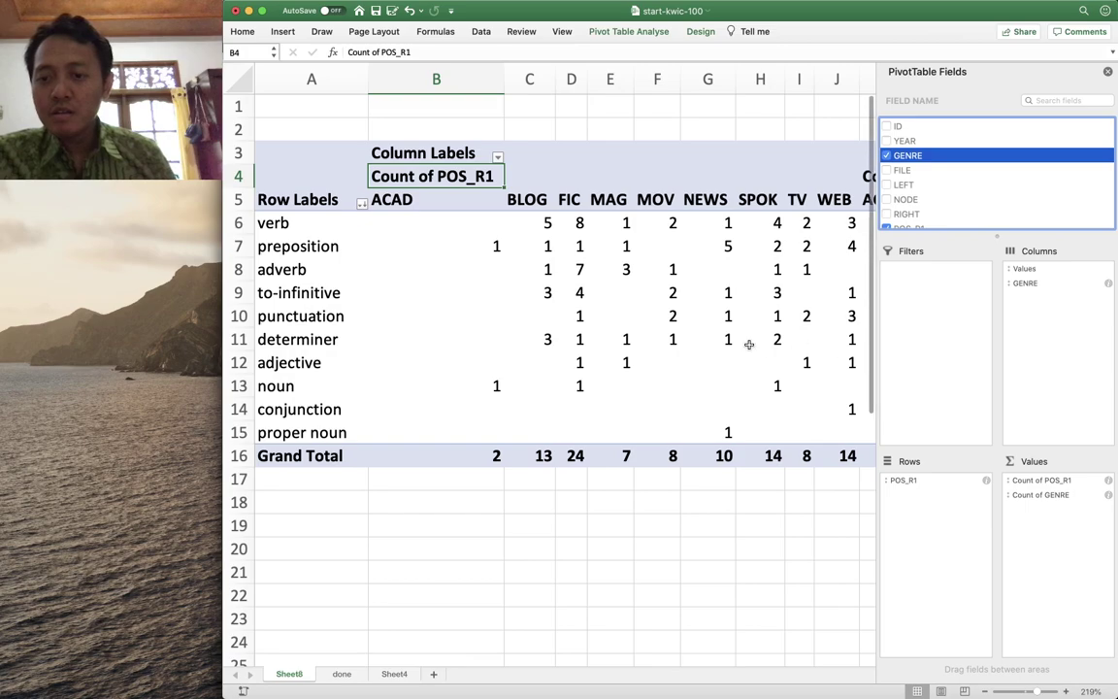
# Remove the Count of GENRE field from the pivot table's values, keeping only Count of POS_R1
pyautogui.hscroll(5, 748, 344)
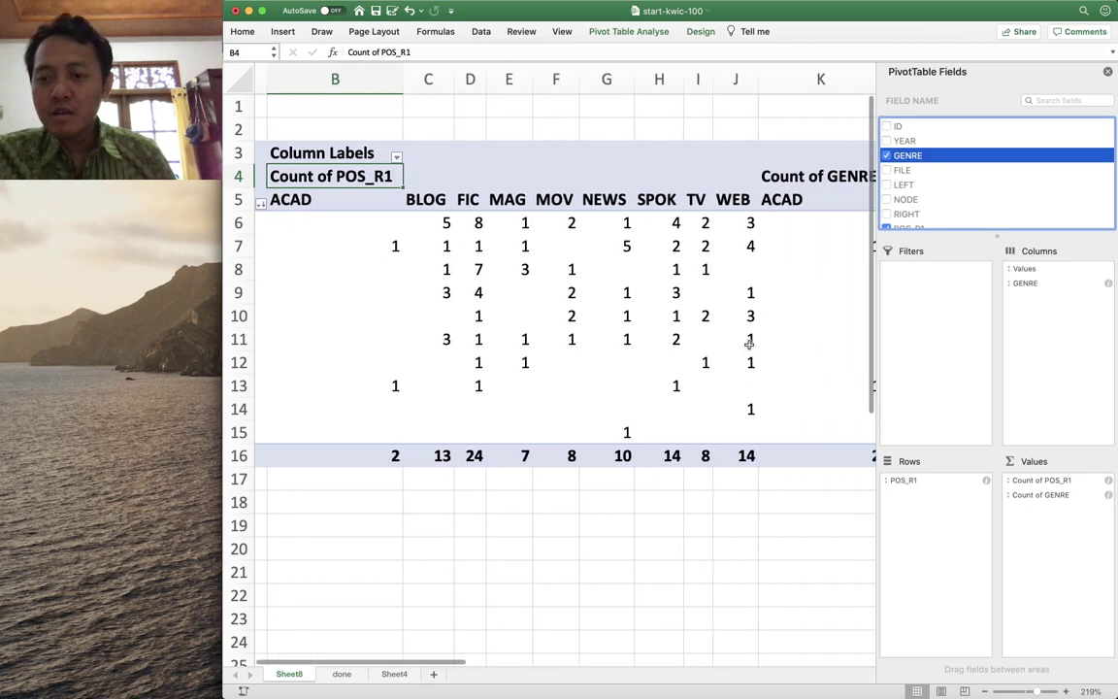
pyautogui.click(1039, 494)
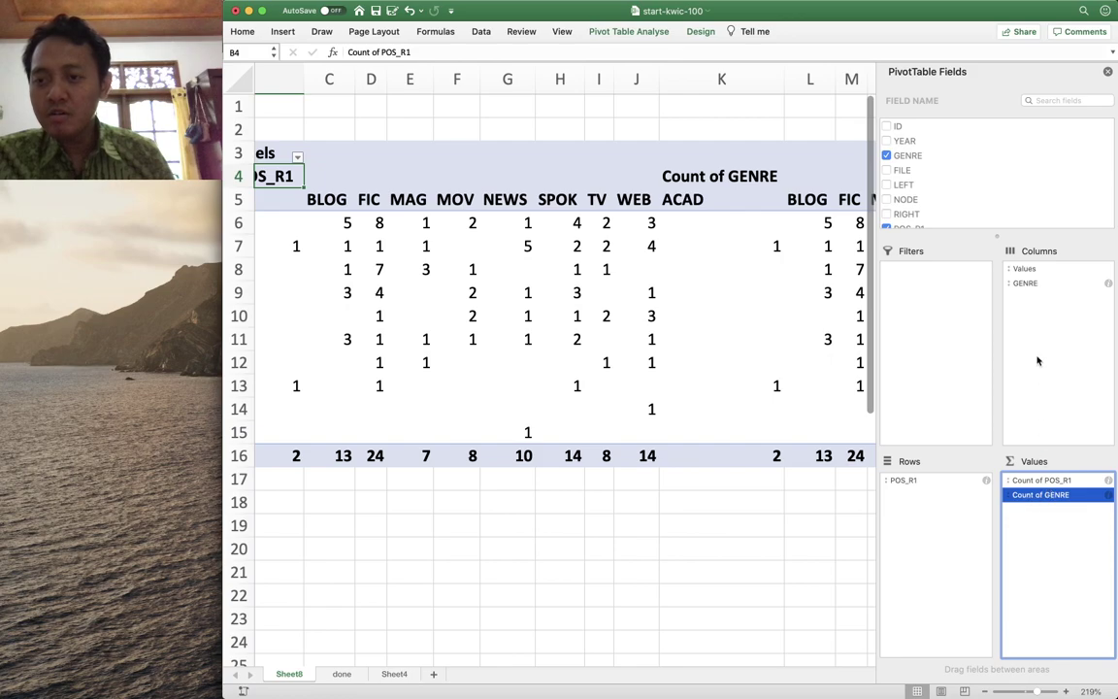
pyautogui.rightClick(1039, 494)
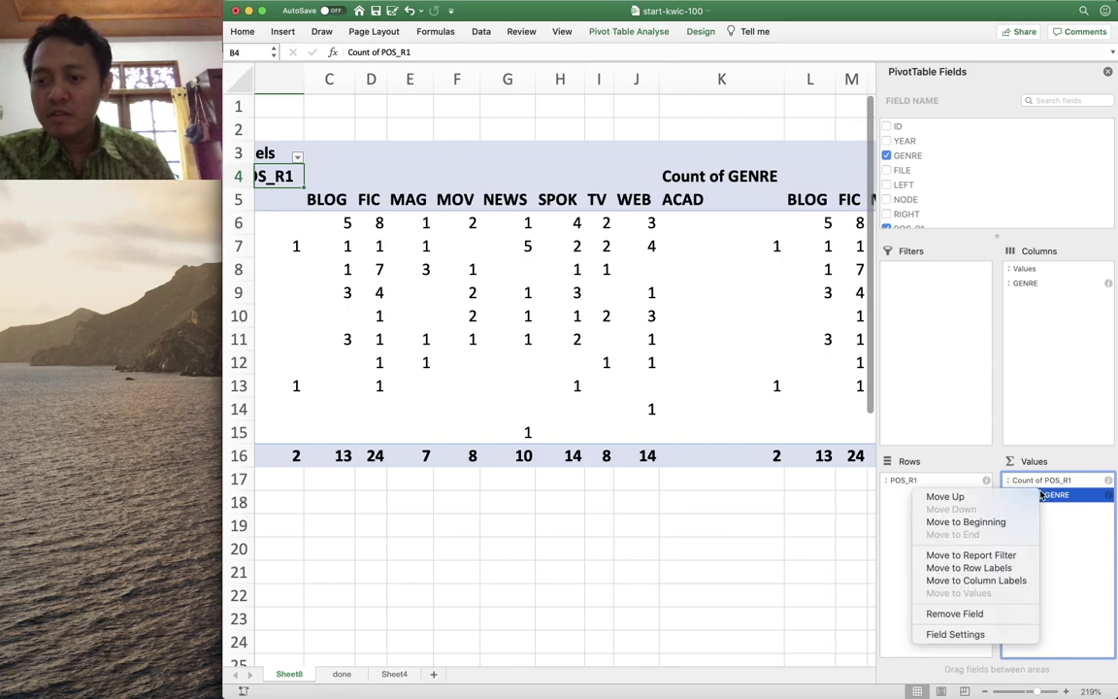
pyautogui.click(968, 613)
pyautogui.hscroll(-5, 645, 340)
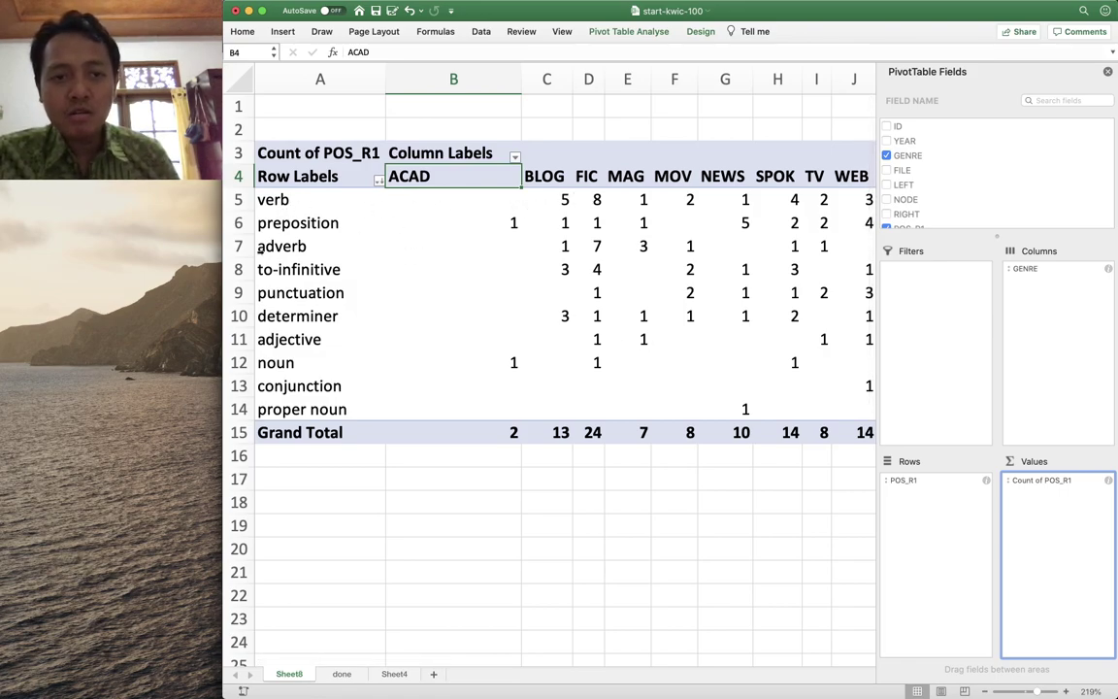
# Review the POS_R1 counts across all genres up to the grand total column and save the workbook
pyautogui.hscroll(2, 572, 222)
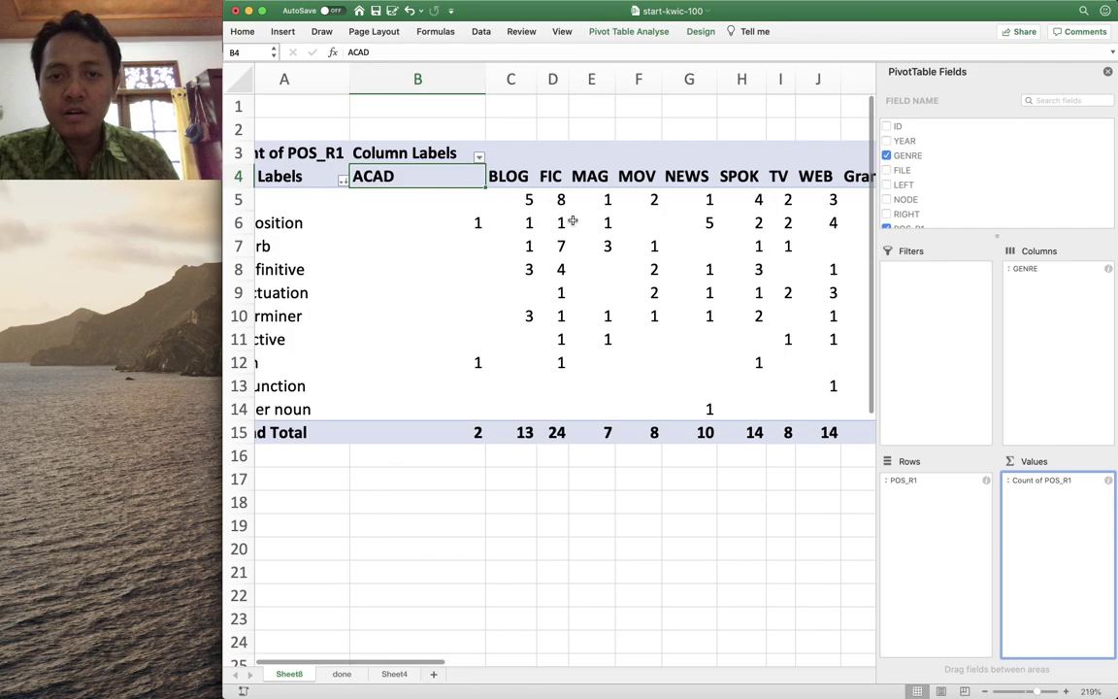
pyautogui.hscroll(5, 606, 222)
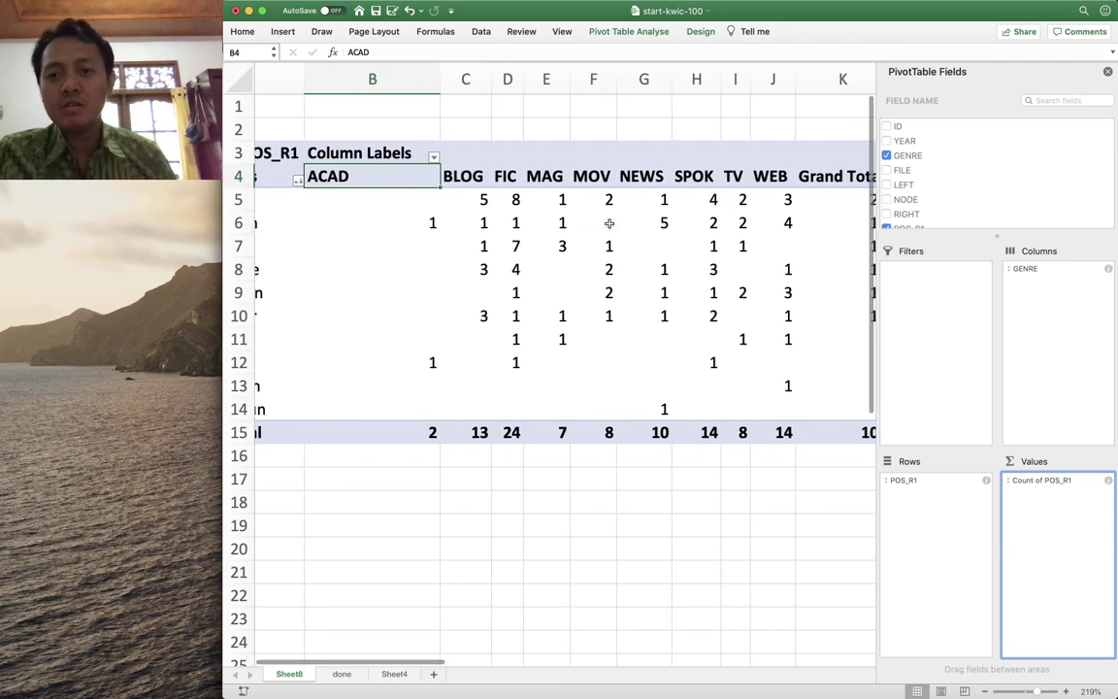
pyautogui.hscroll(-6, 606, 222)
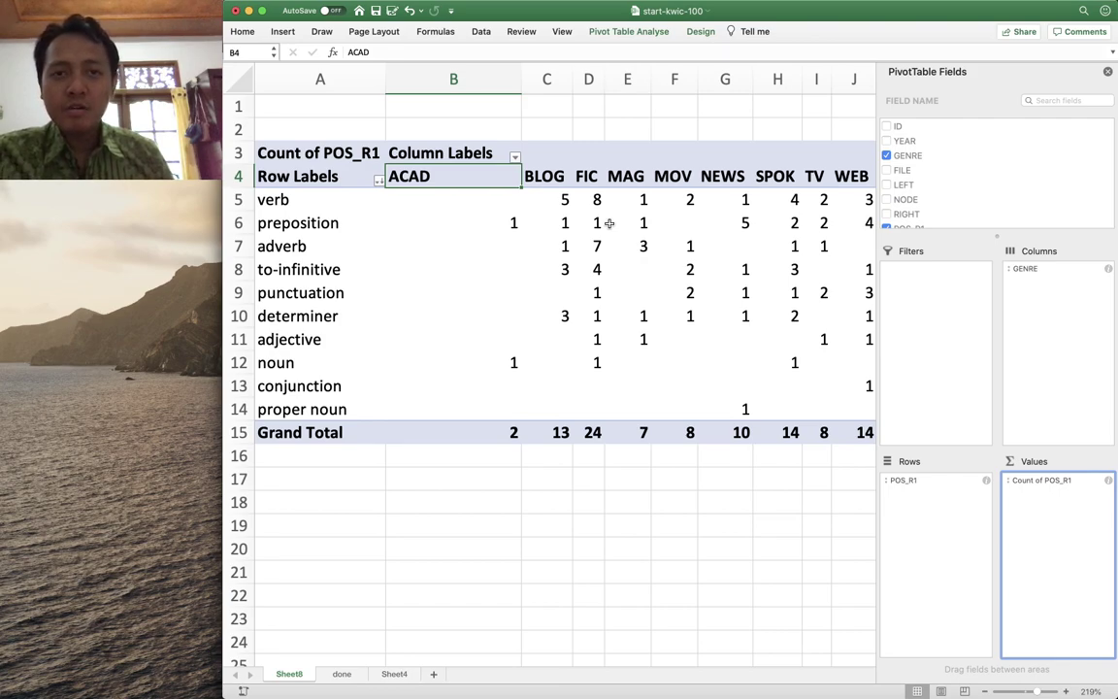
pyautogui.click(376, 11)
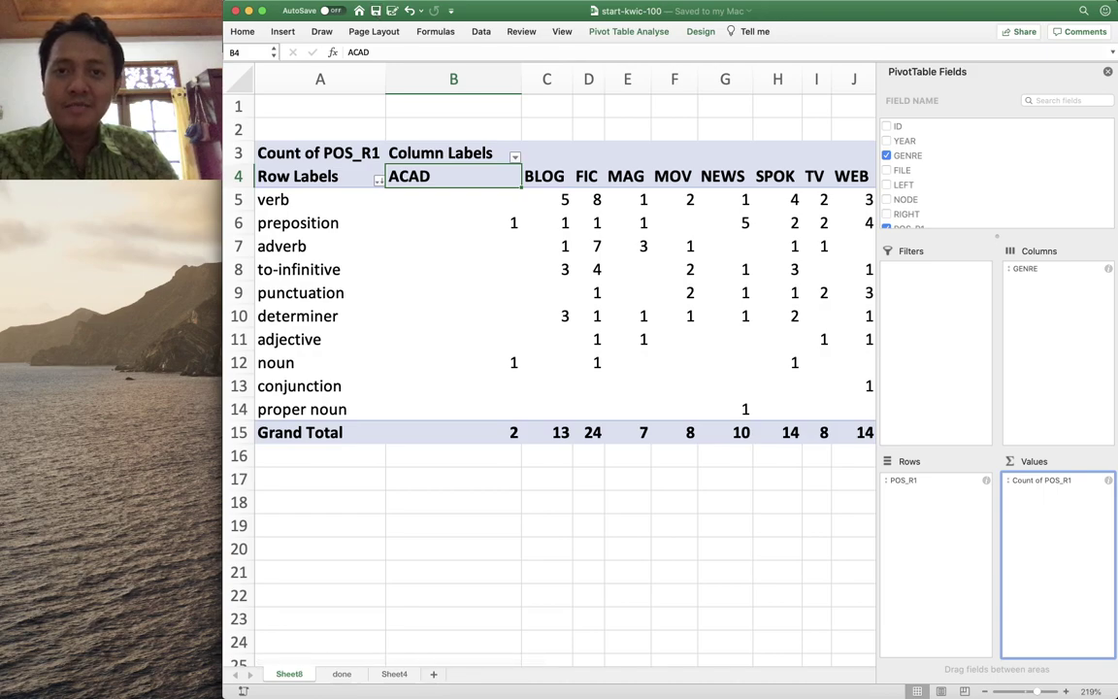